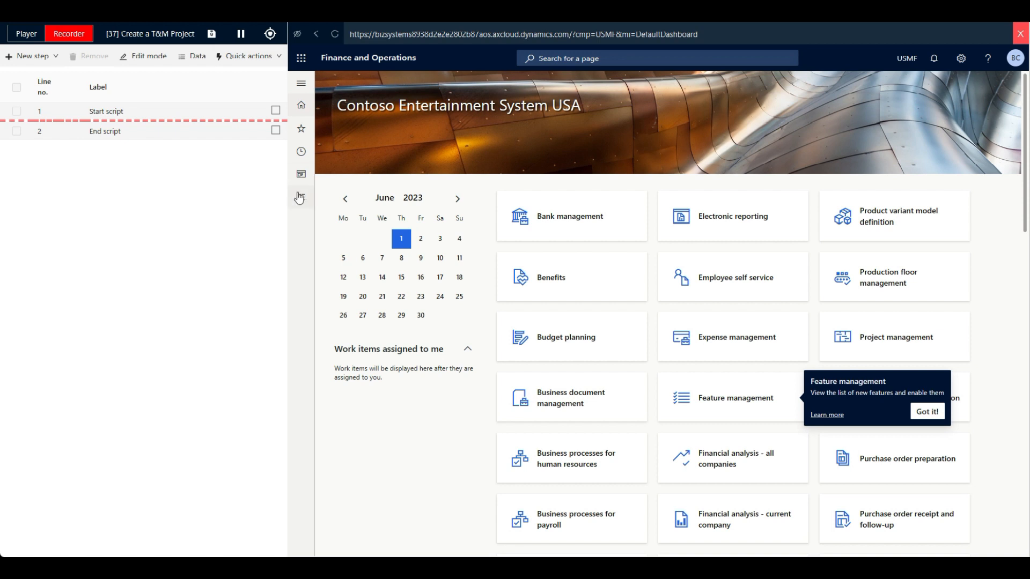
- Go to All projects under Project management and accounting and start a new project
scroll(351, 397, down, 5)
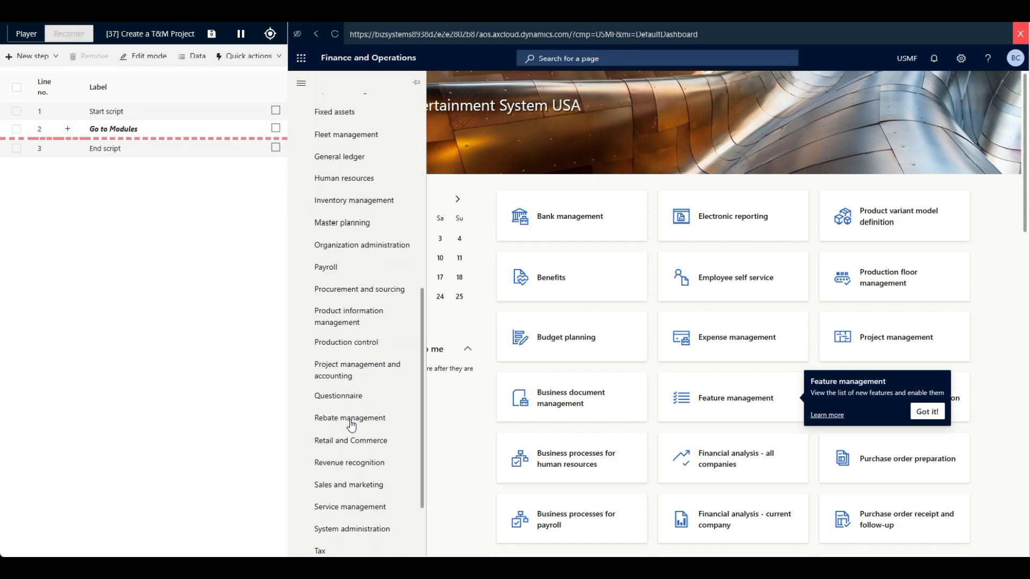
click(350, 353)
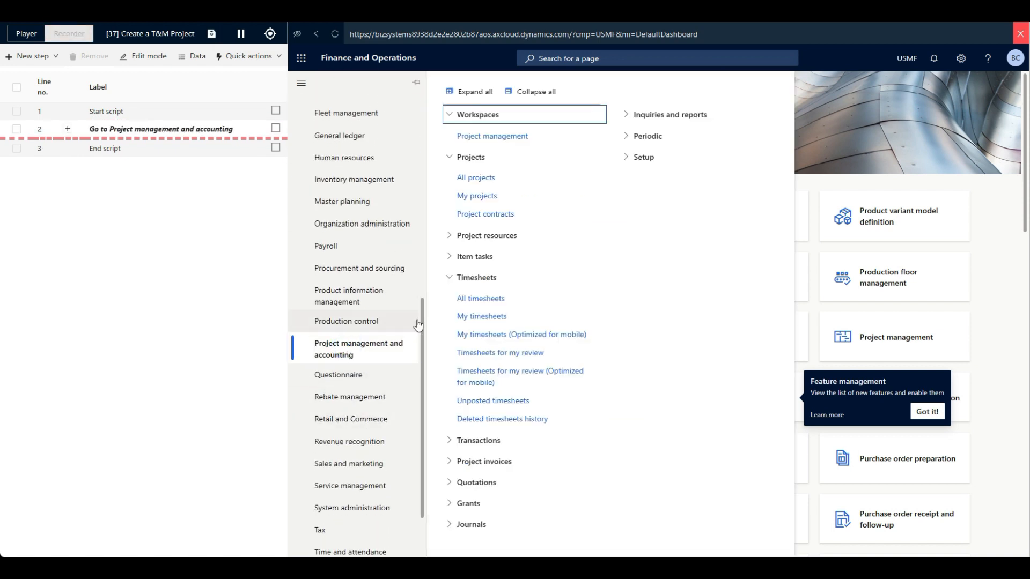
click(481, 180)
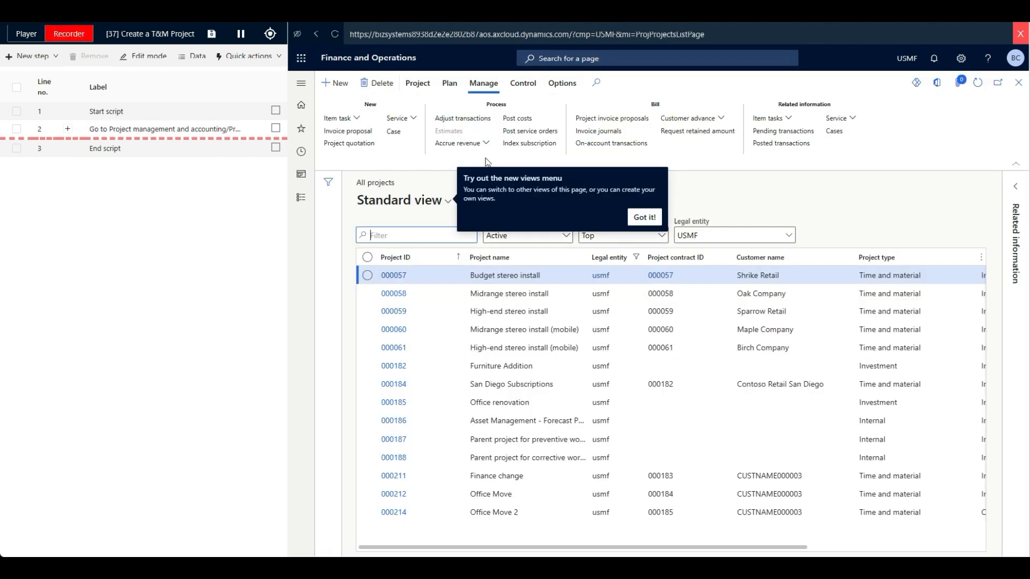
click(340, 85)
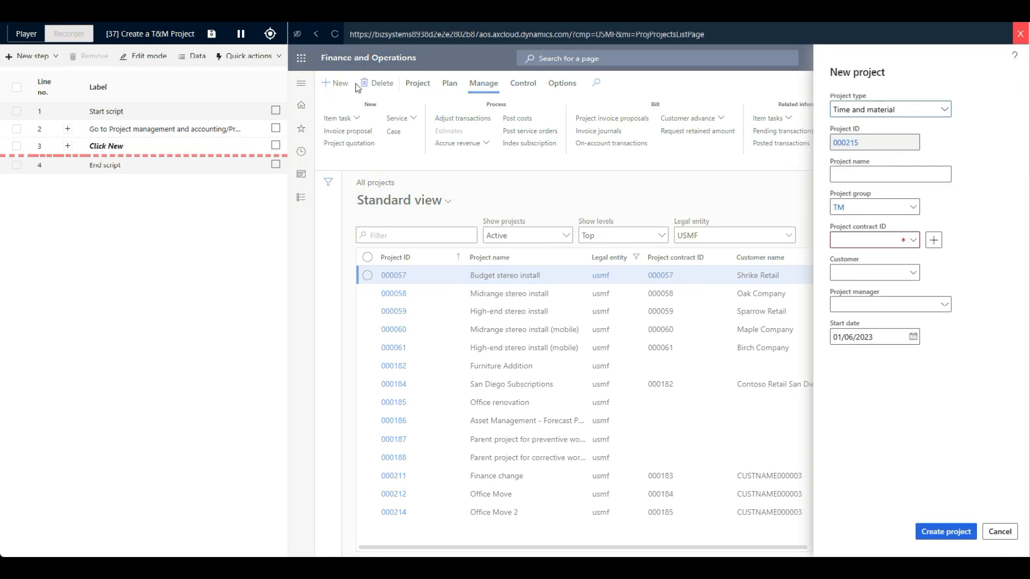
- Add an inspect step labelled "Get value project ID" that stores the new project's Project ID in the local variable PROJID
click(271, 35)
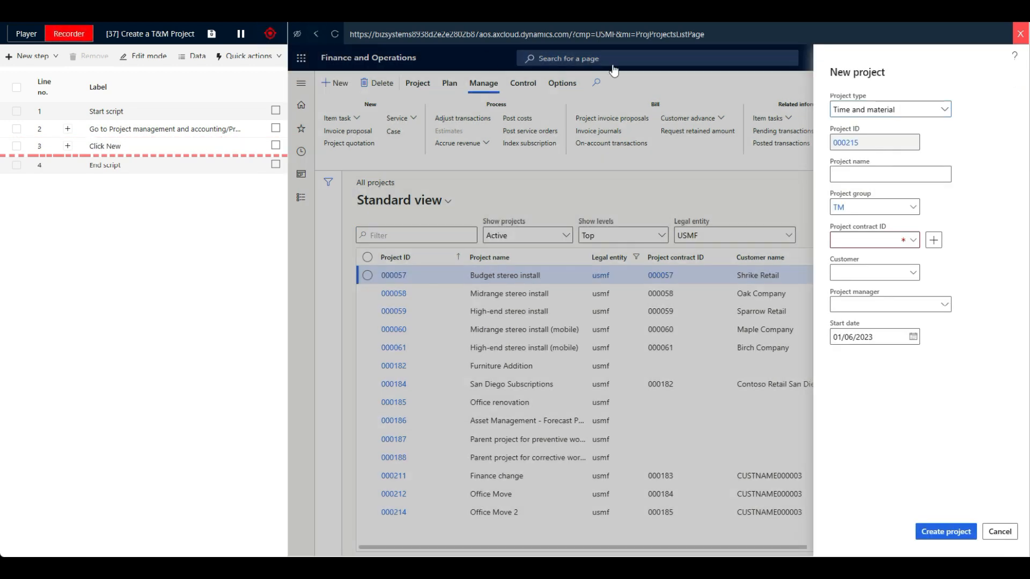
click(843, 143)
click(545, 130)
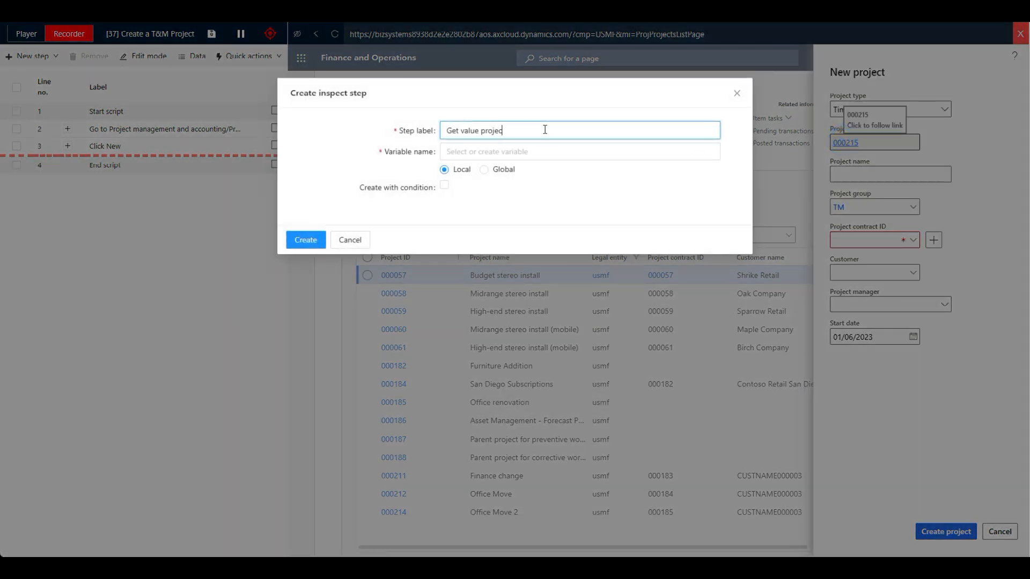
click(482, 152)
text(PROJID)
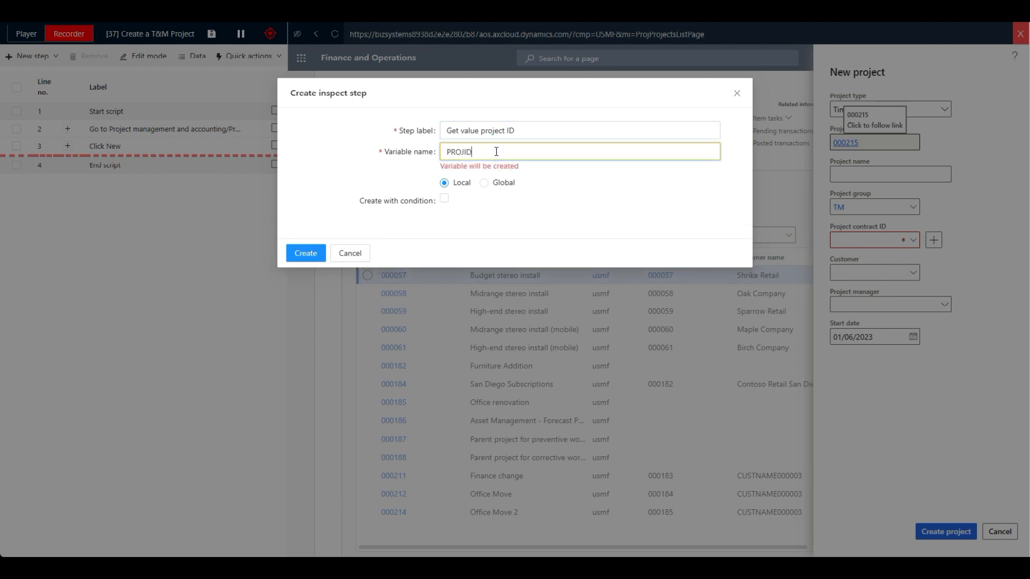
click(307, 252)
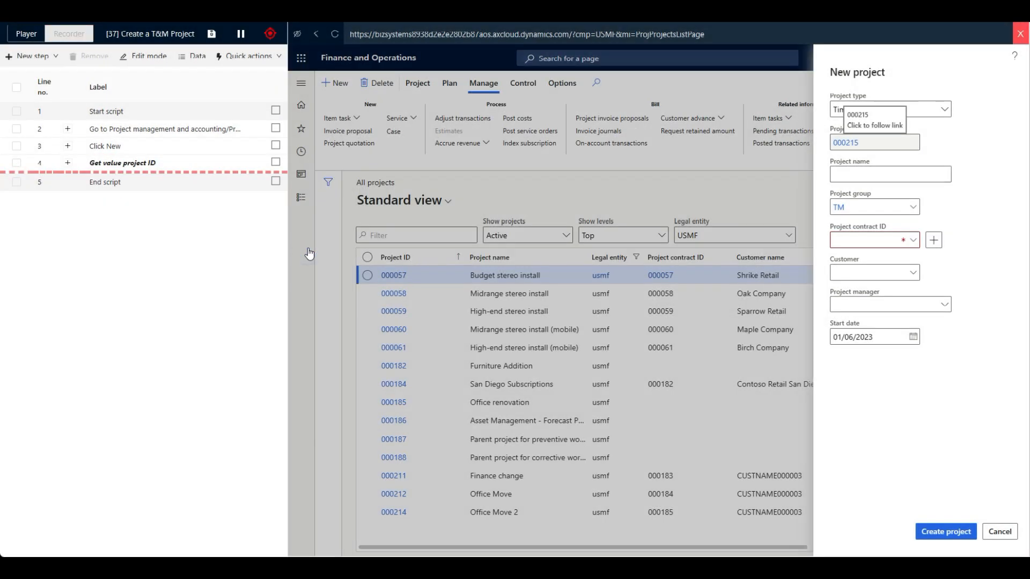
click(269, 35)
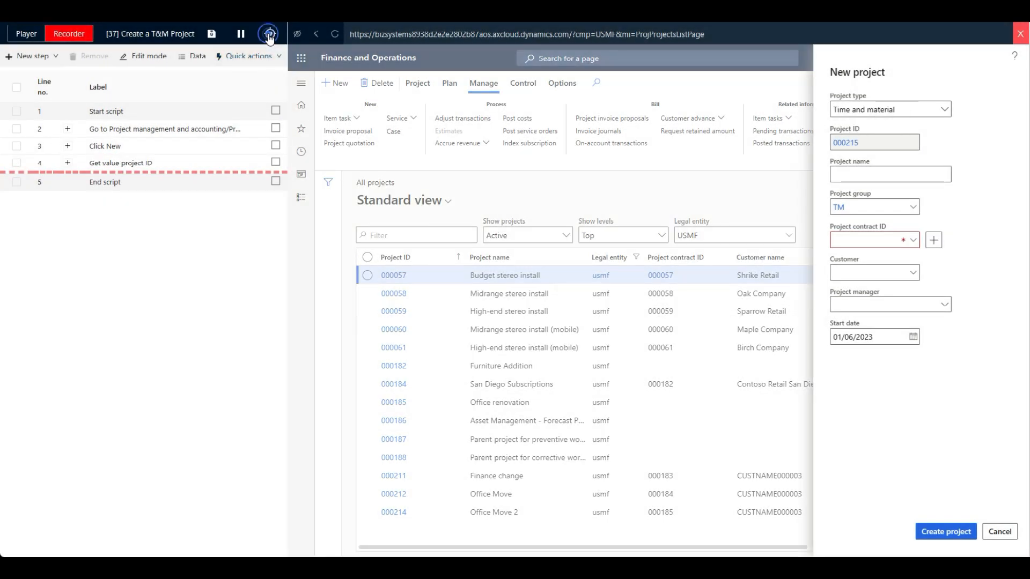
- Name the new project "Office Move 3"
click(839, 174)
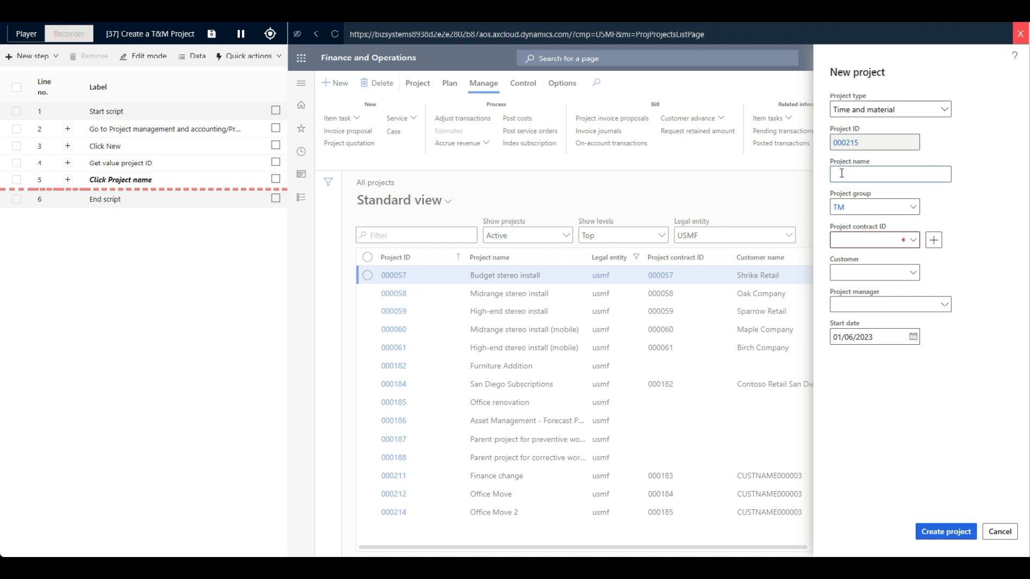
text(Office )
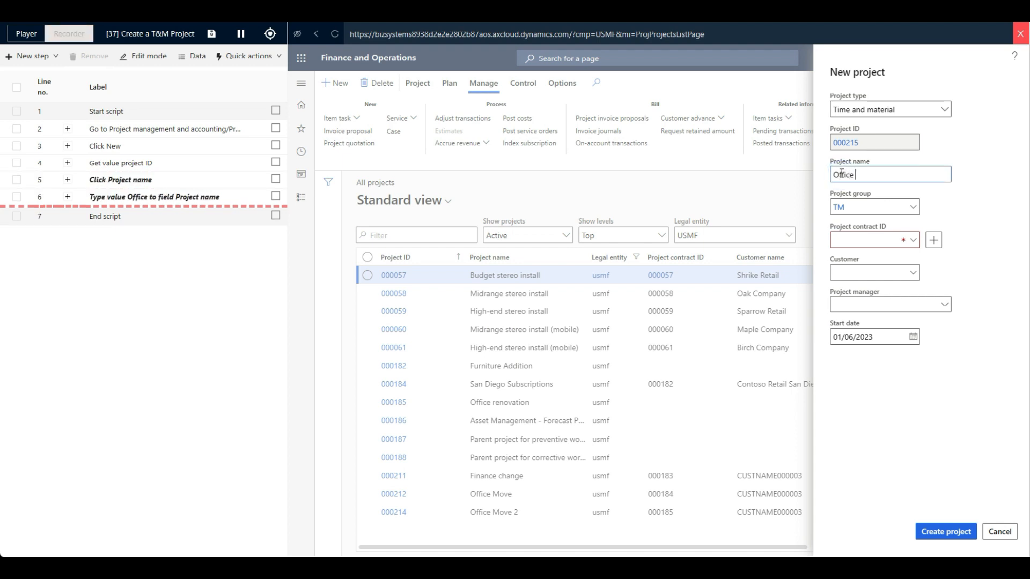
text(Move 3)
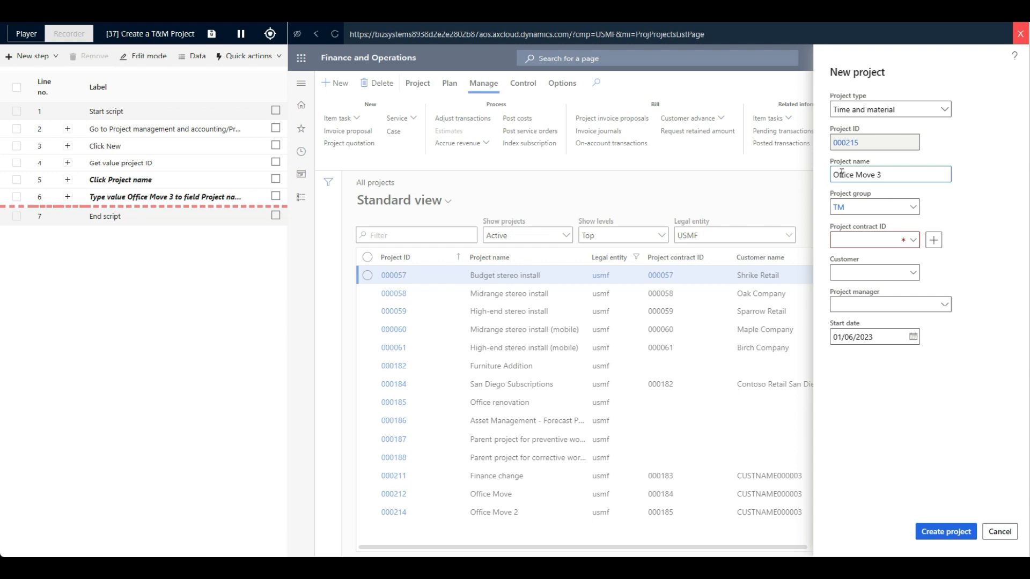
- Create a project contract named "Office Move 3" for the project, with the first listed customer account as its funding source
click(933, 240)
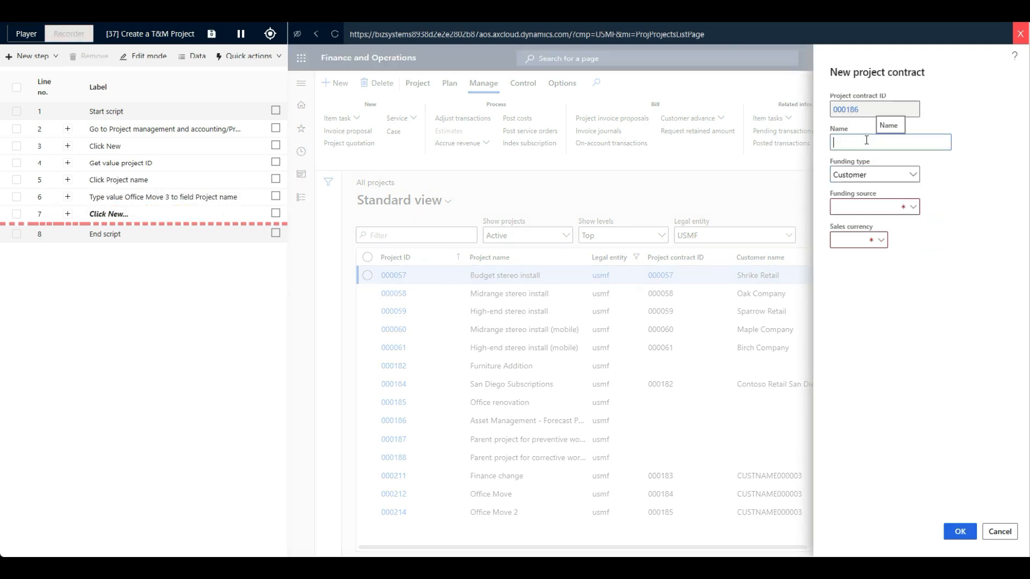
text(Office Move 3)
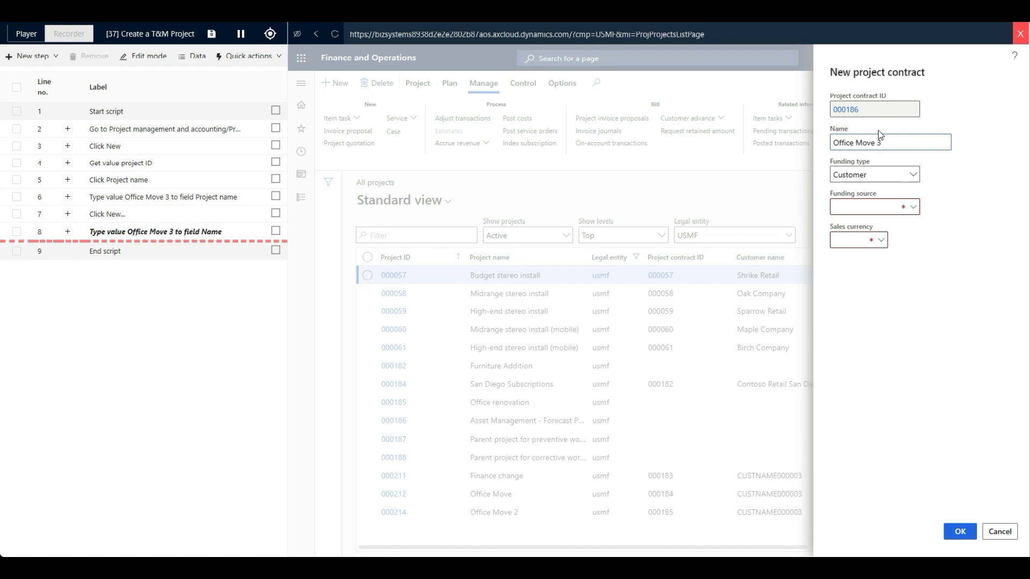
click(915, 208)
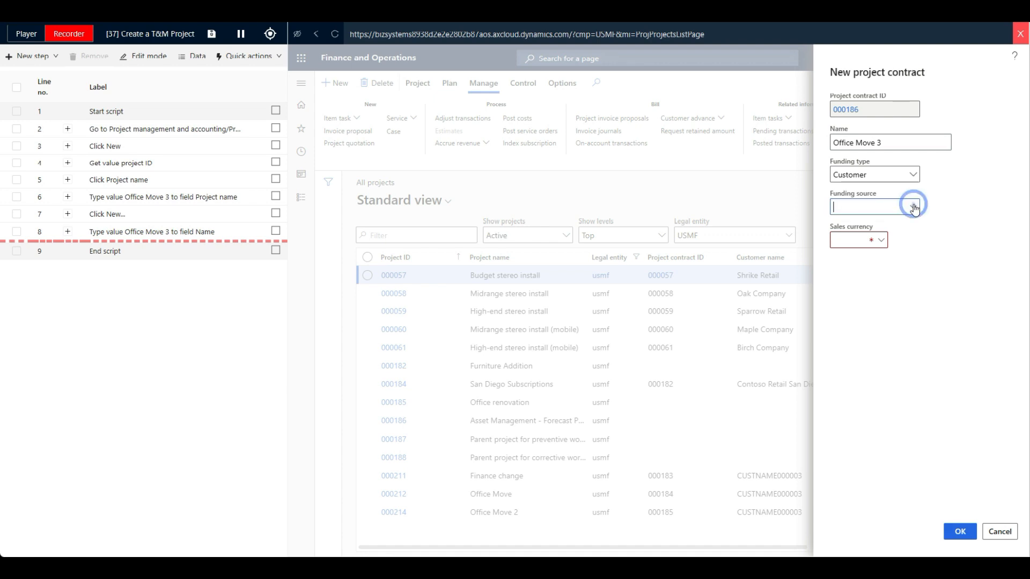
click(915, 208)
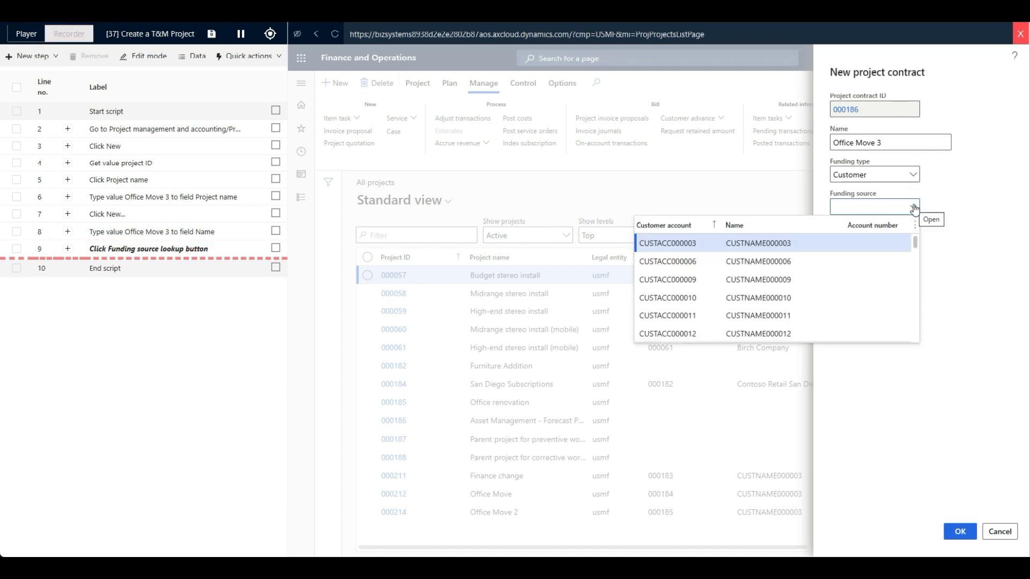
click(690, 245)
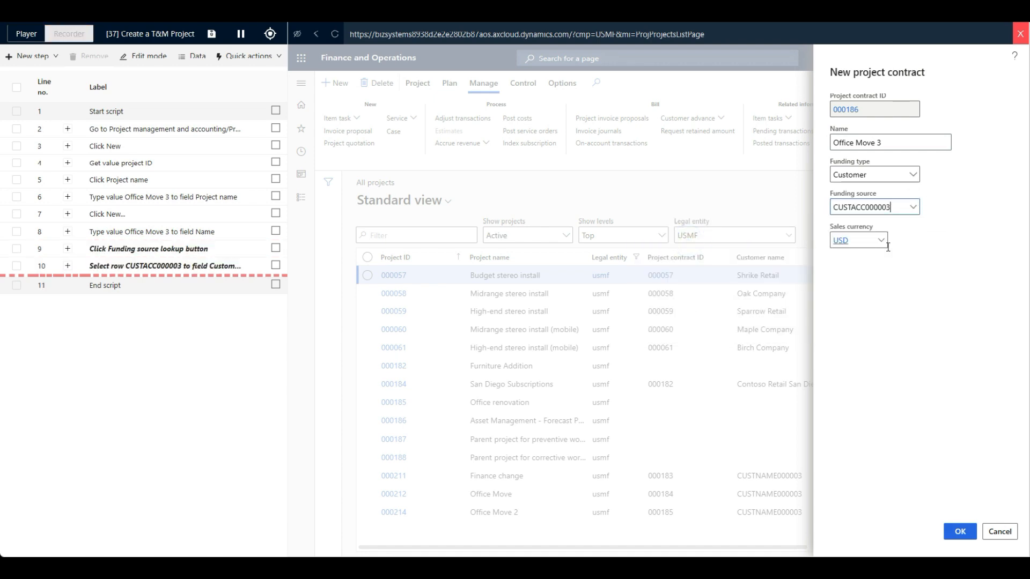
click(959, 531)
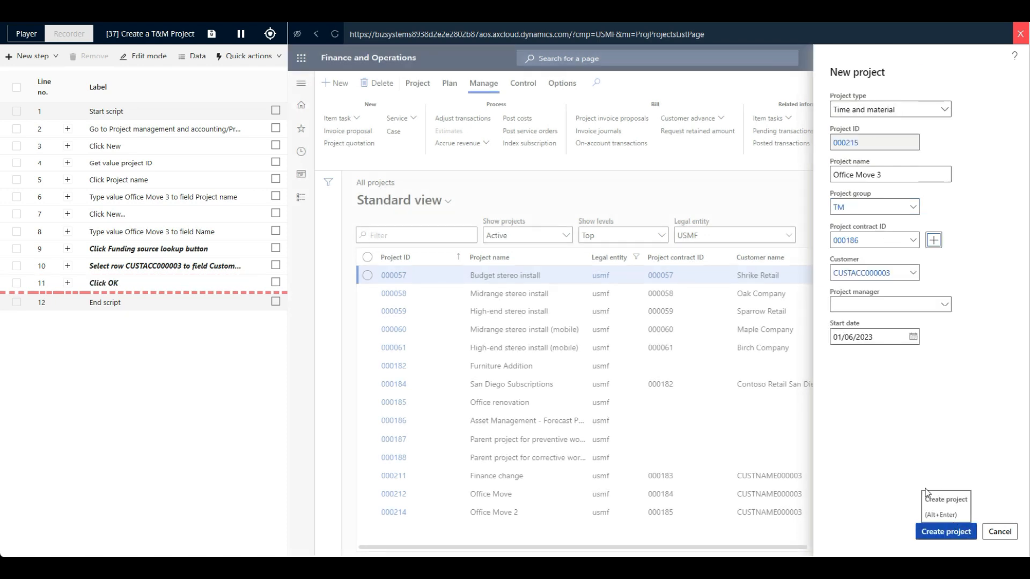
- Assign the project manager by filtering the worker list by first name, and create the project
click(944, 304)
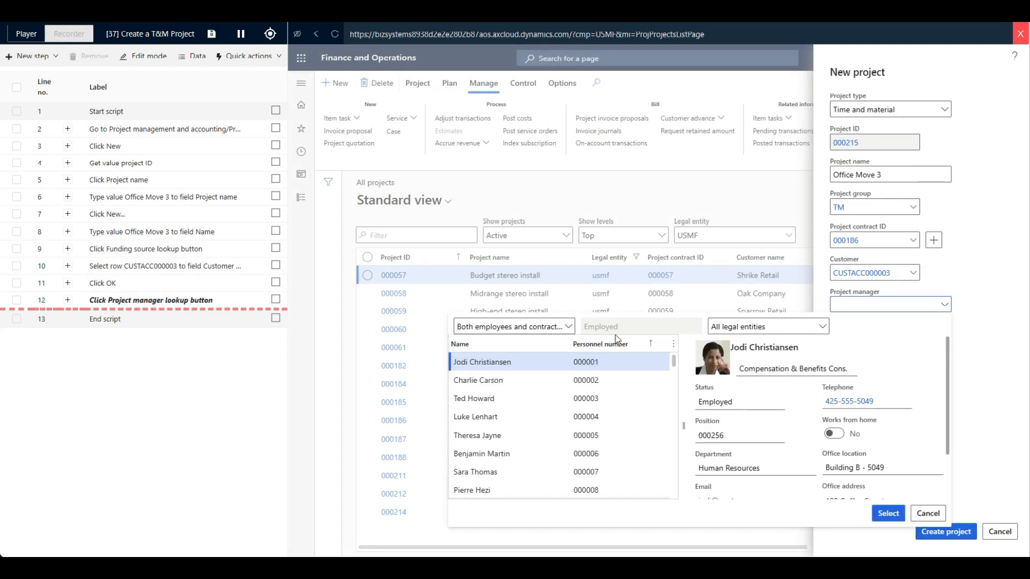
click(545, 345)
text(kevin)
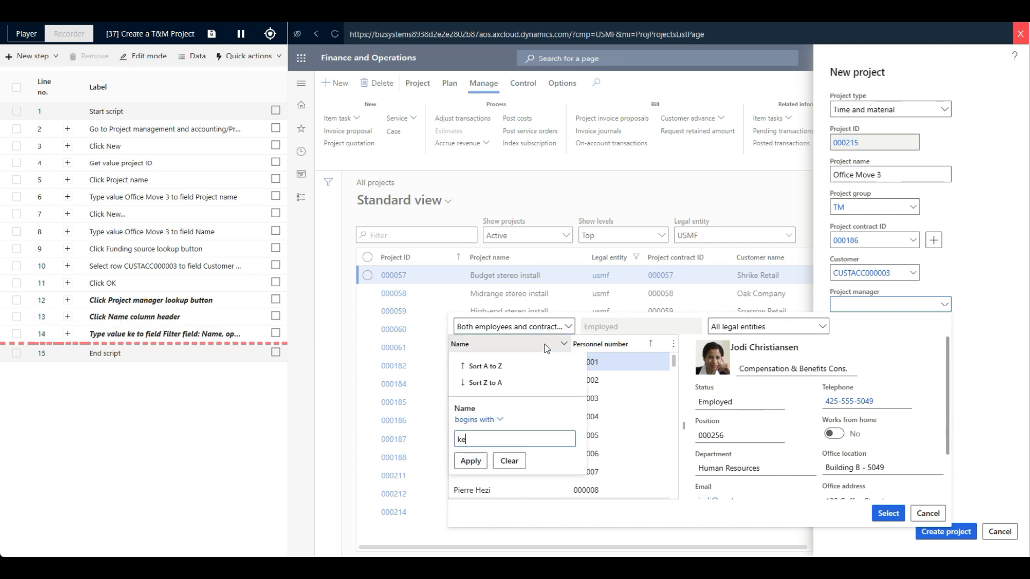
click(470, 461)
click(888, 513)
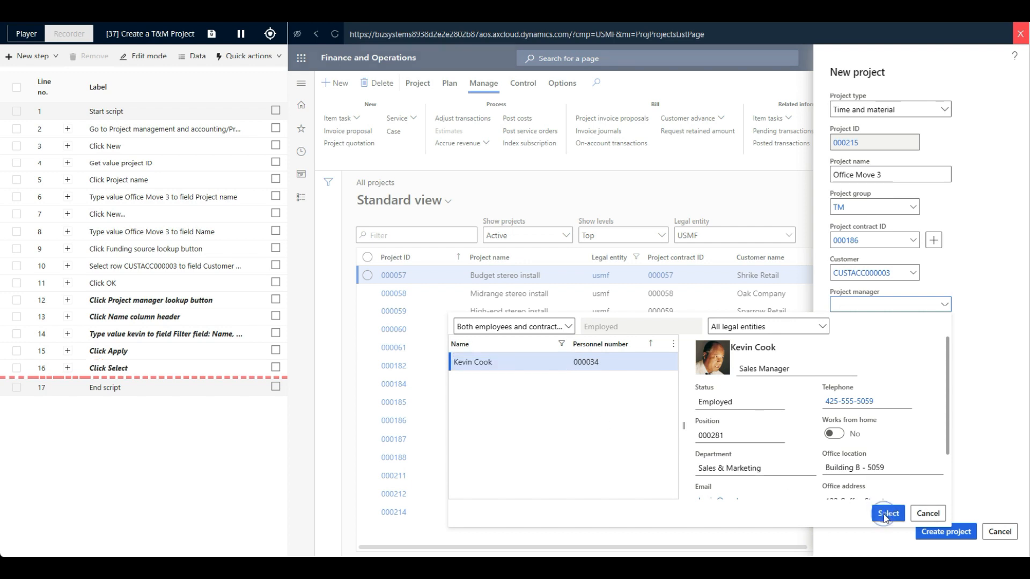
click(946, 531)
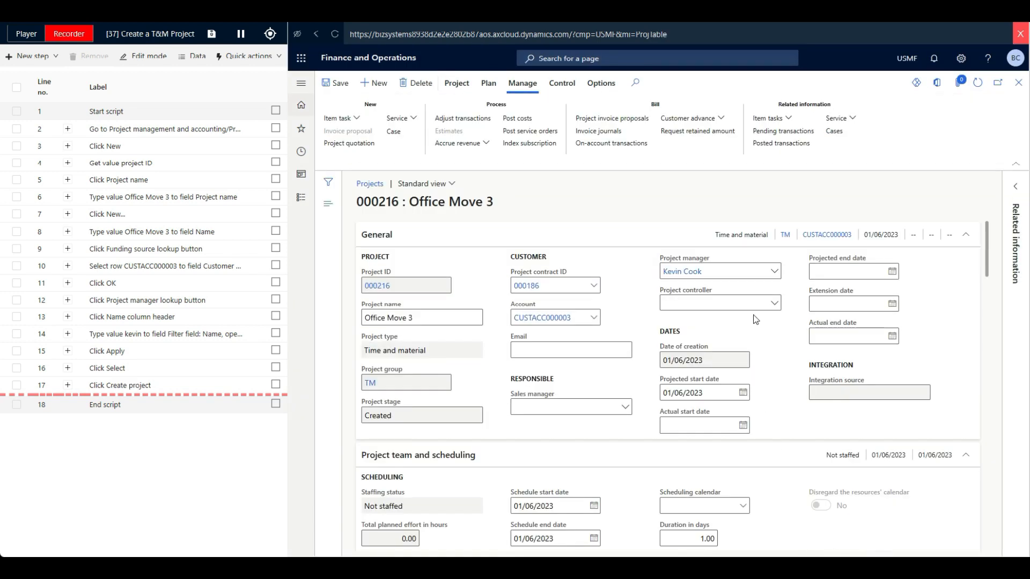
- Assign the same worker as project controller by filtering the worker list by first name
click(772, 303)
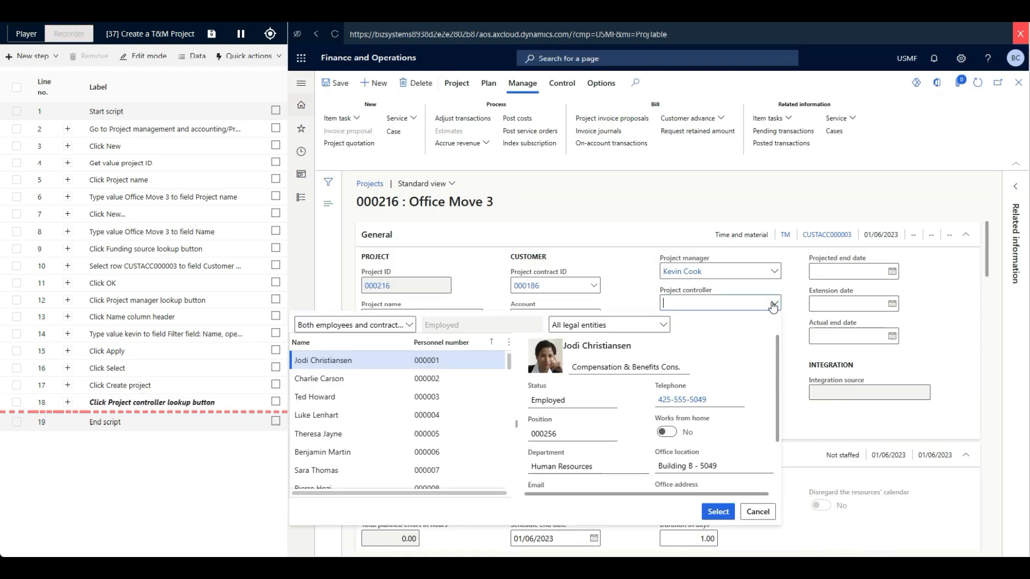
click(390, 348)
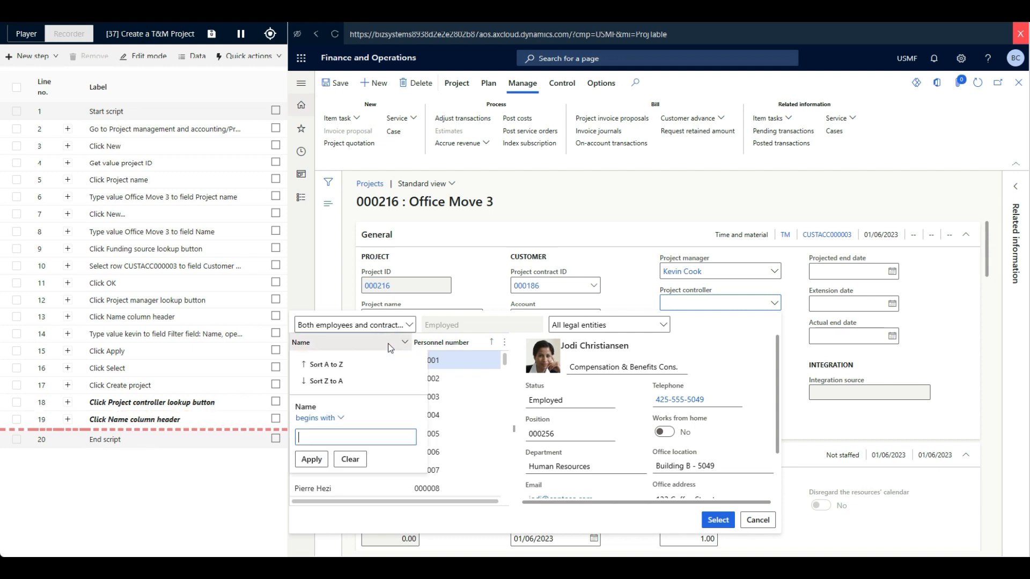
text(kevi)
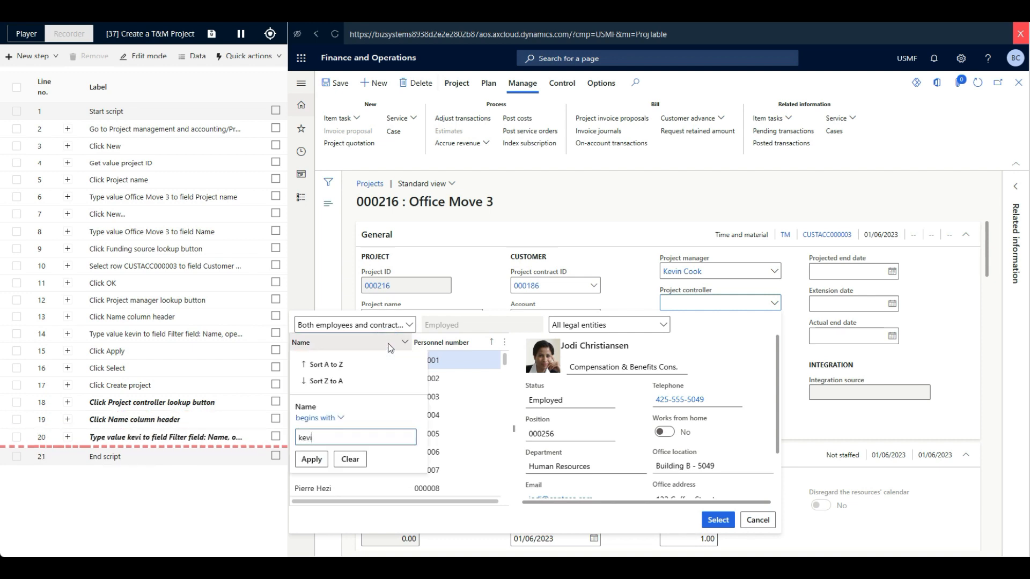
text(n)
click(312, 459)
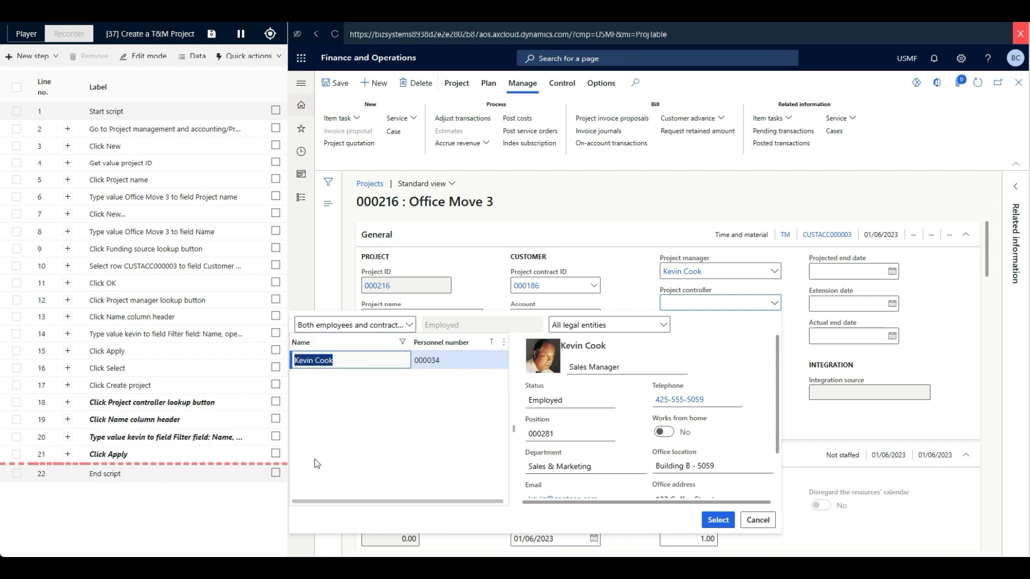
click(716, 518)
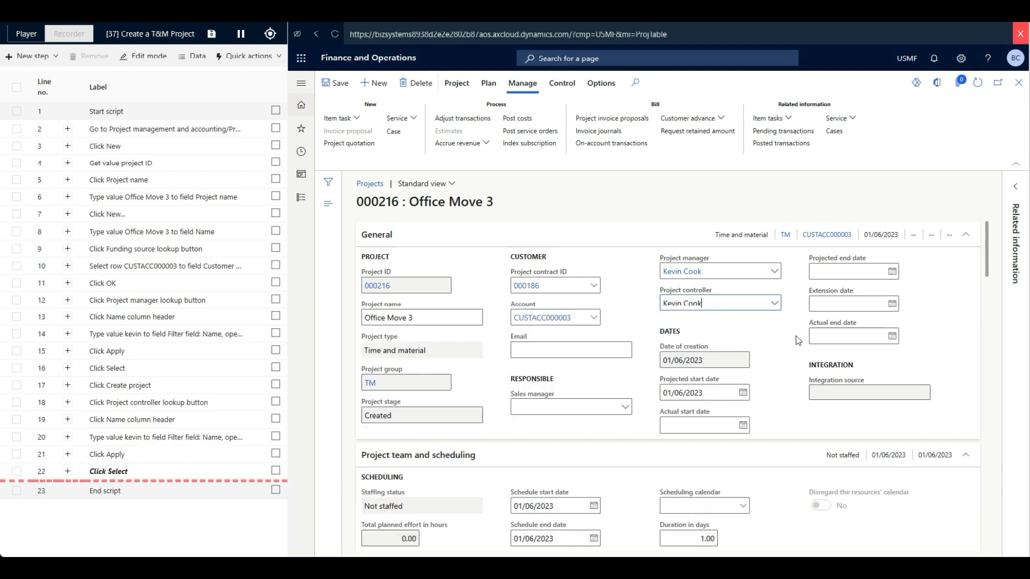
- Set the project's actual start date to today, 01/06/2023, and its projected end date to 31/10/2023
click(743, 426)
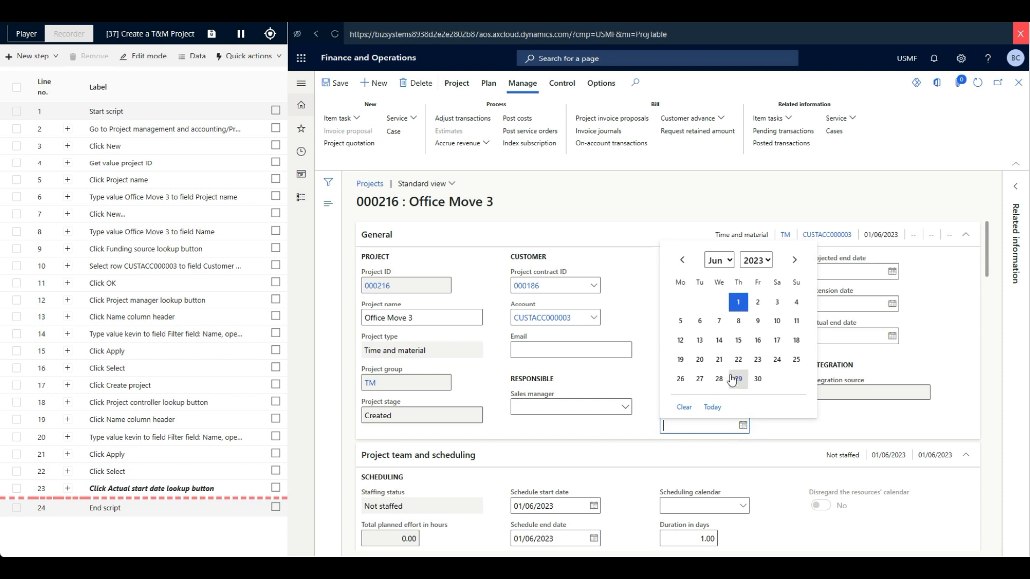
click(713, 408)
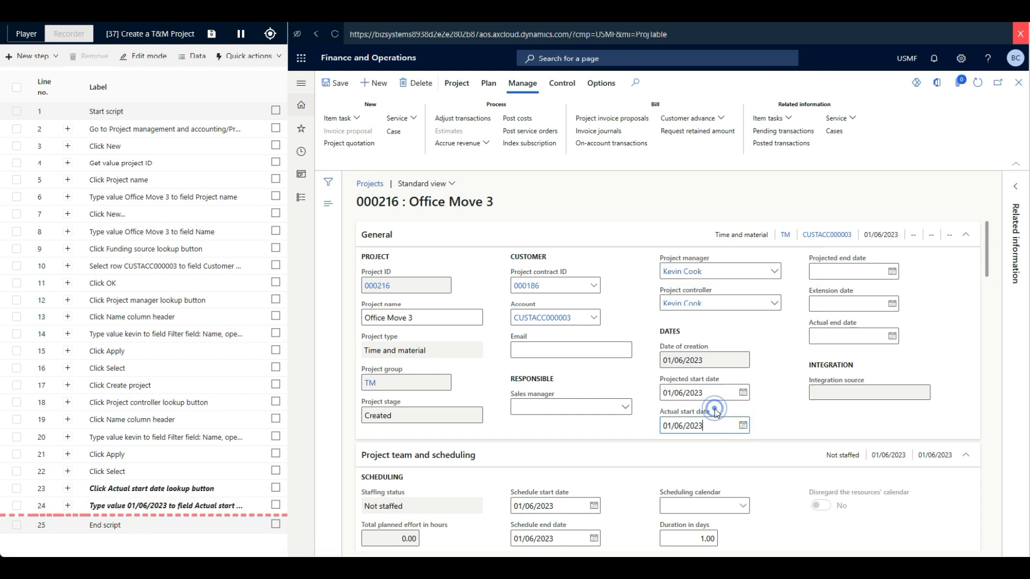
click(891, 271)
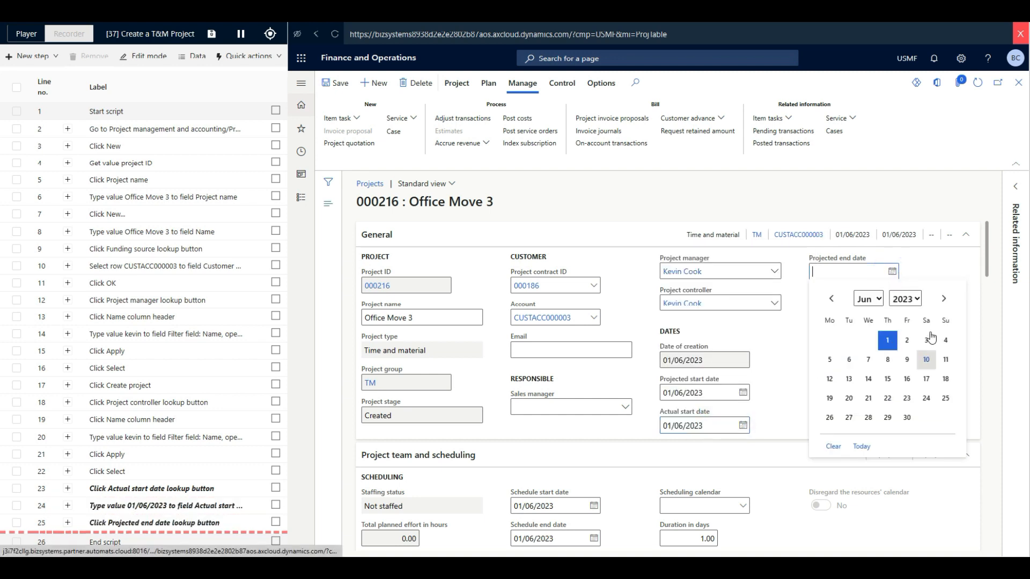
click(943, 299)
click(944, 299)
click(944, 298)
click(944, 299)
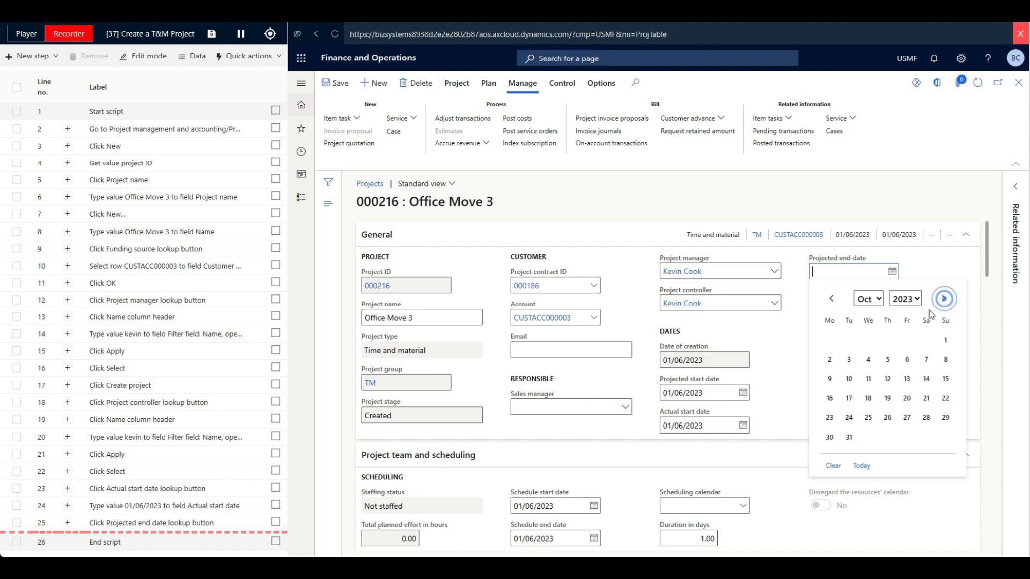
click(848, 439)
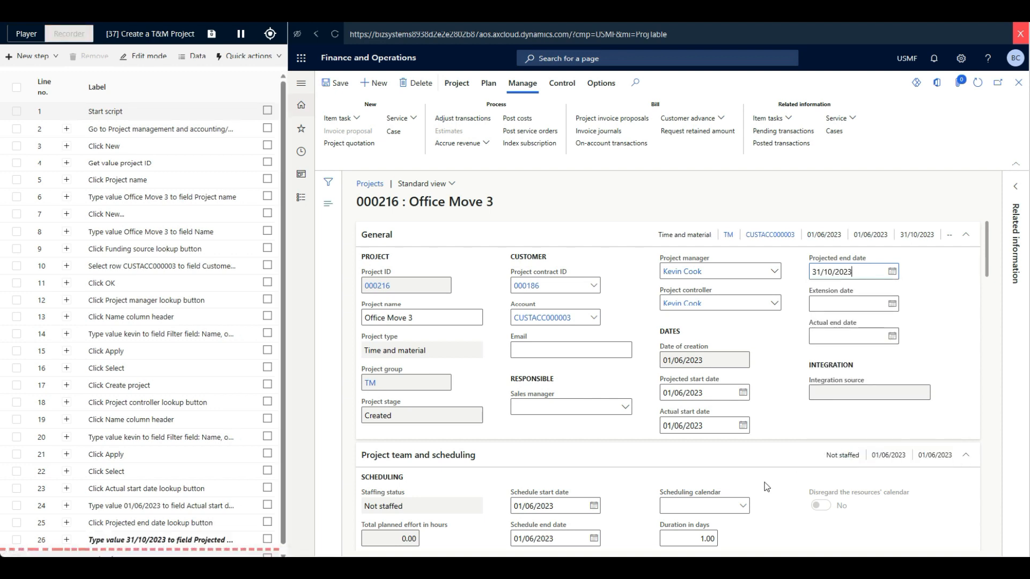
- Set the scheduling calendar to Production in the Project team and scheduling section
scroll(764, 482, down, 2)
click(743, 405)
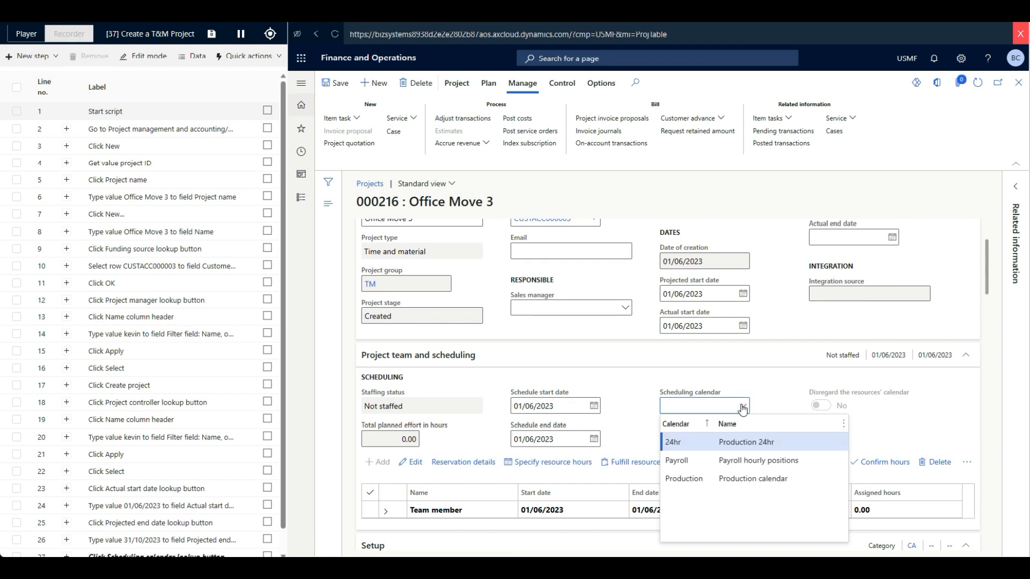
click(692, 478)
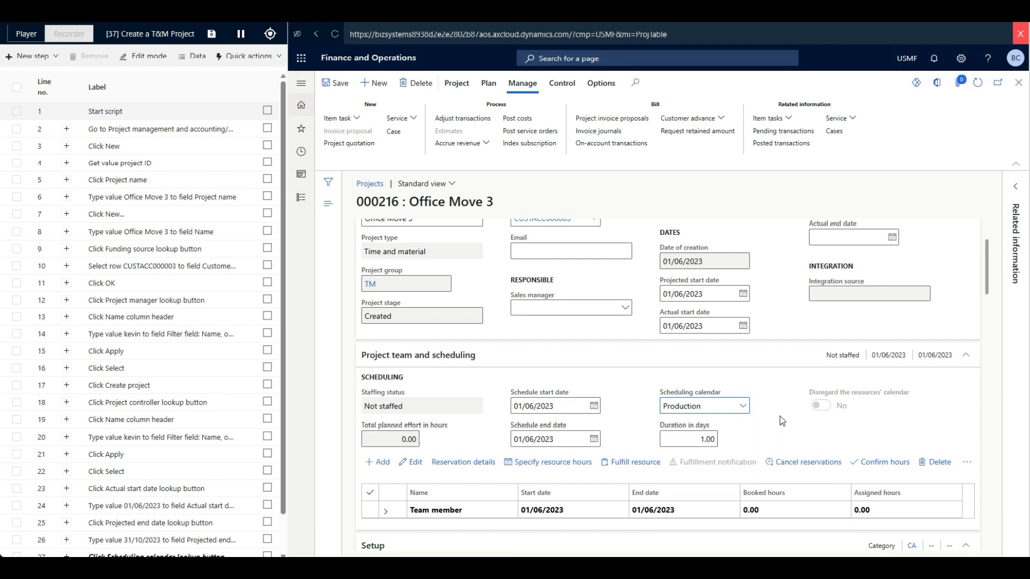
scroll(780, 416, up, 2)
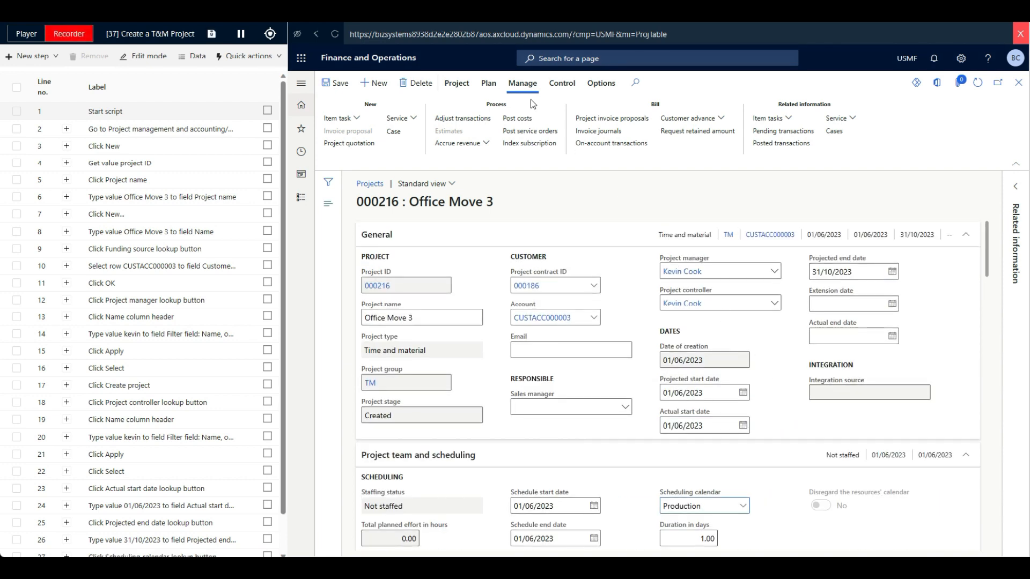
- Assign all remaining USMF resources to the project's validation resource assignments, save them and return to the project
click(489, 85)
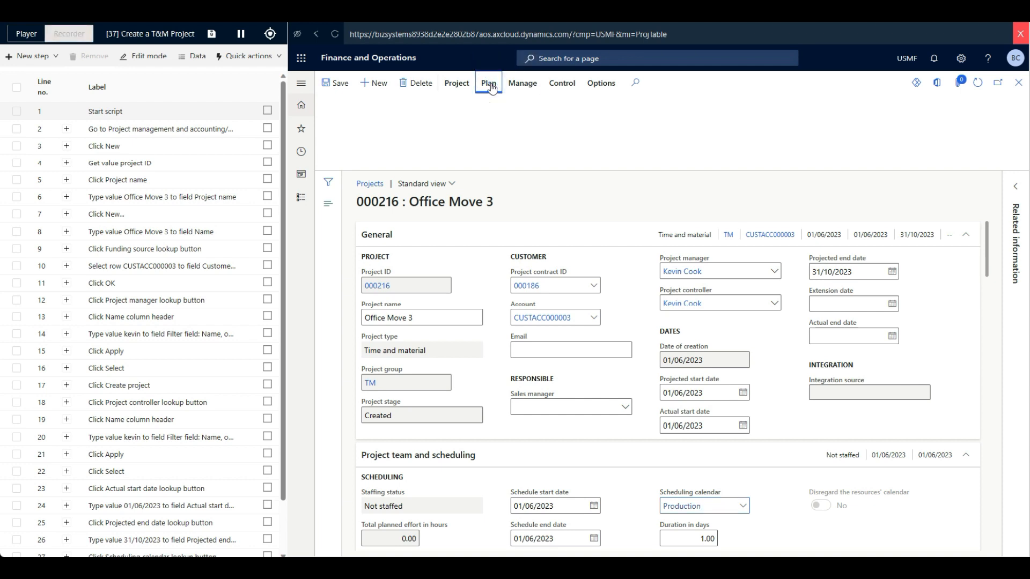
click(490, 86)
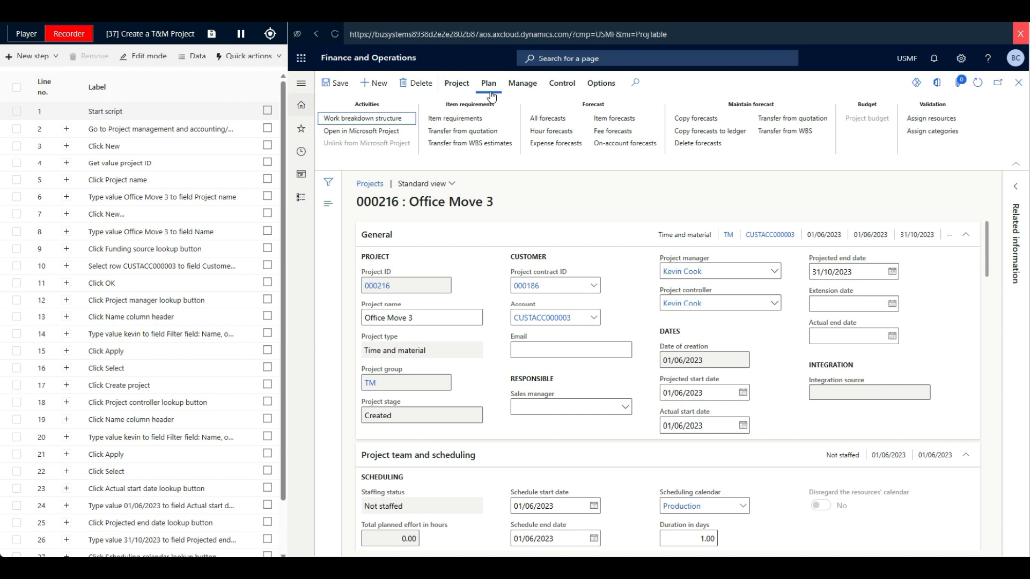
click(933, 120)
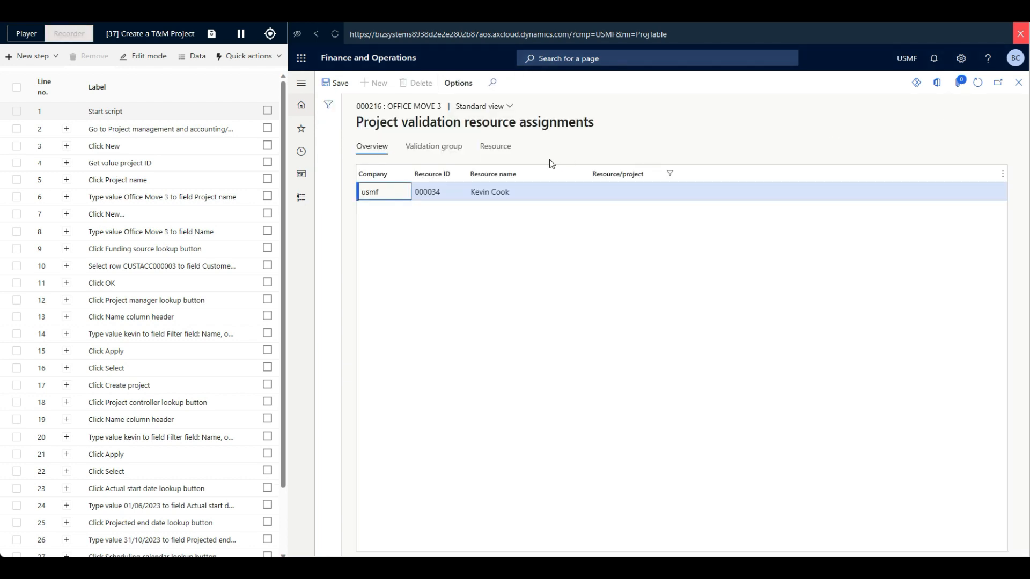
click(494, 151)
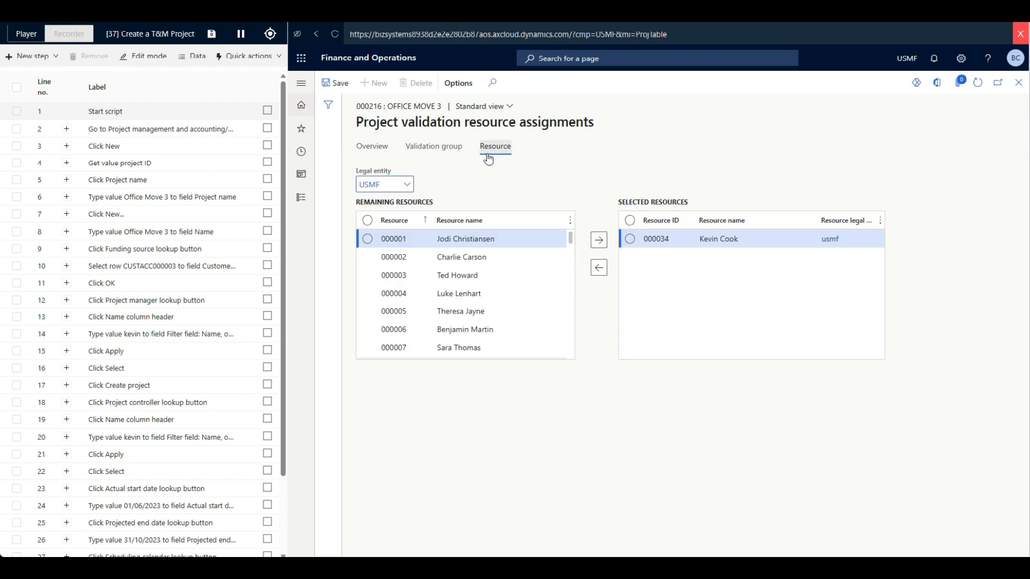
click(367, 220)
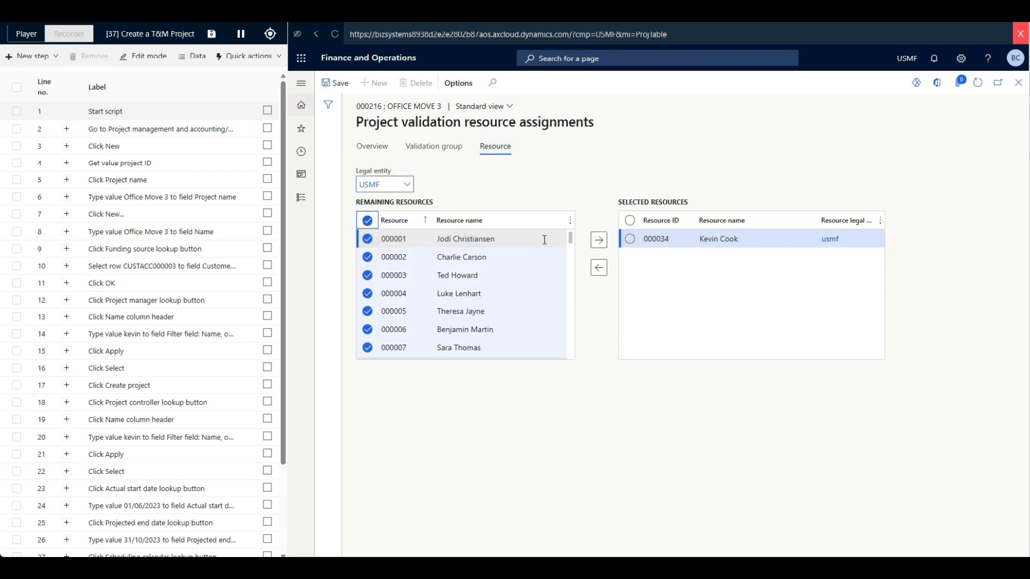
click(599, 240)
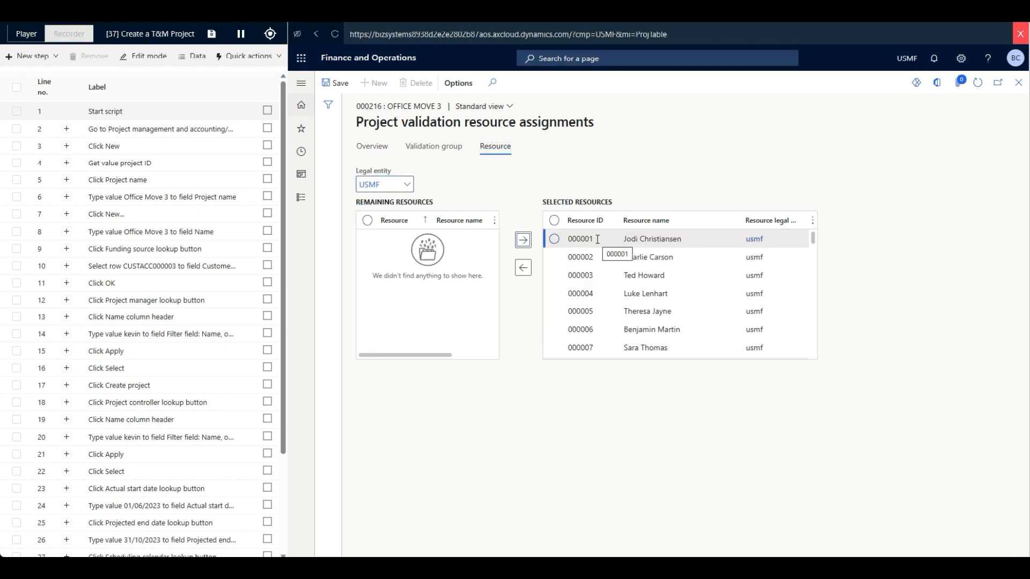
click(335, 83)
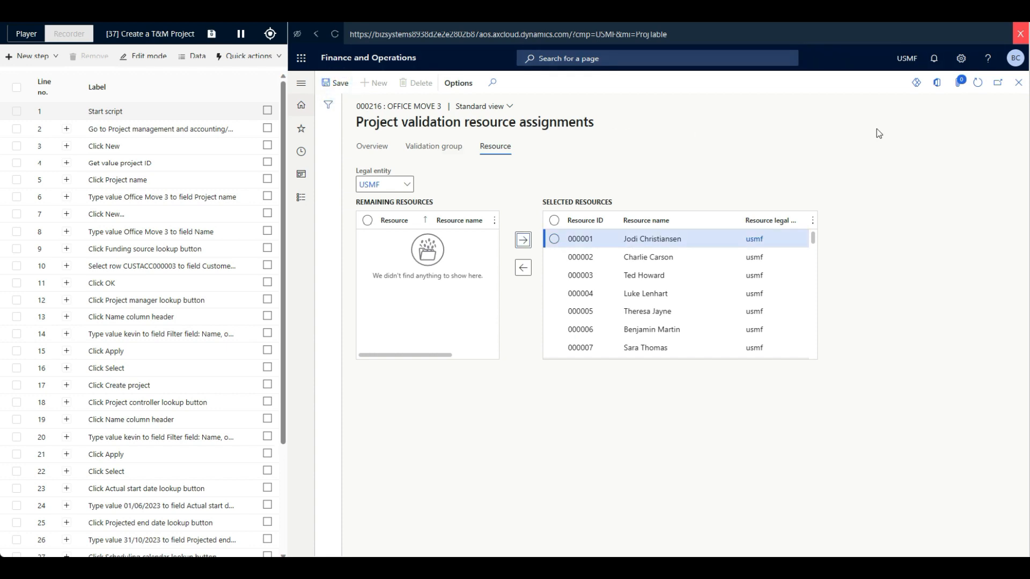
click(1018, 83)
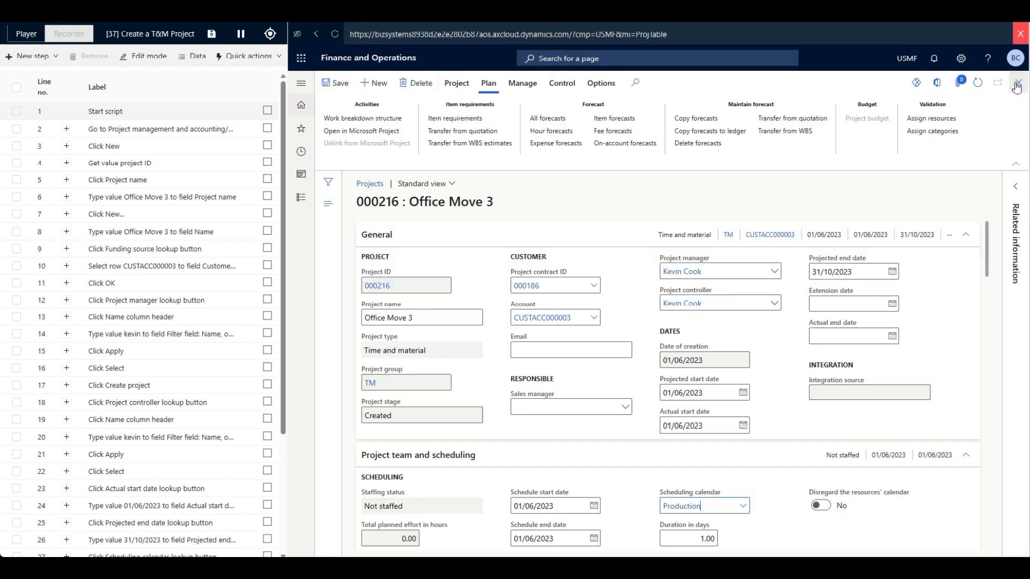
- Assign all remaining categories to the project's validation category assignments and return to the project
click(929, 132)
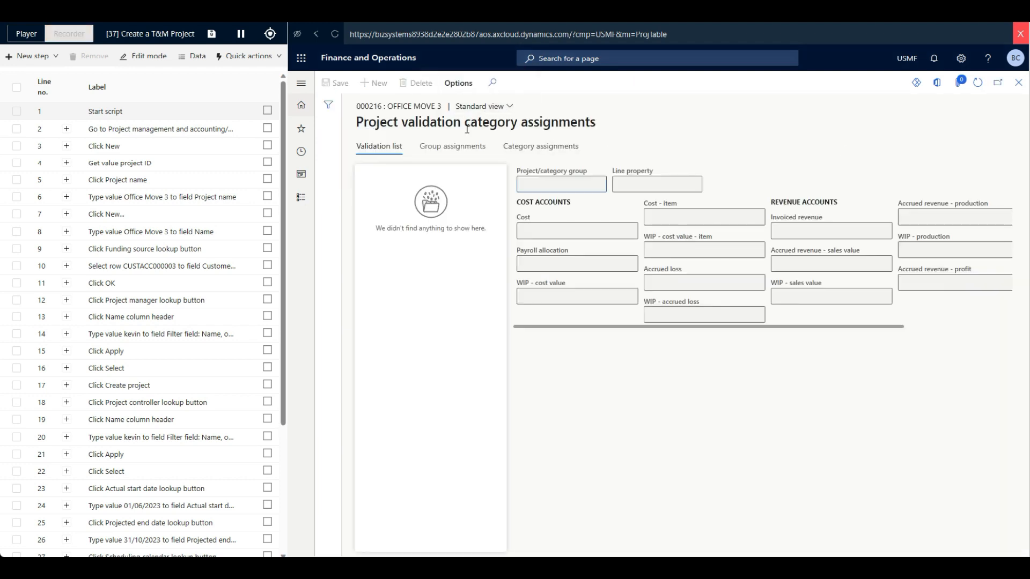
click(539, 145)
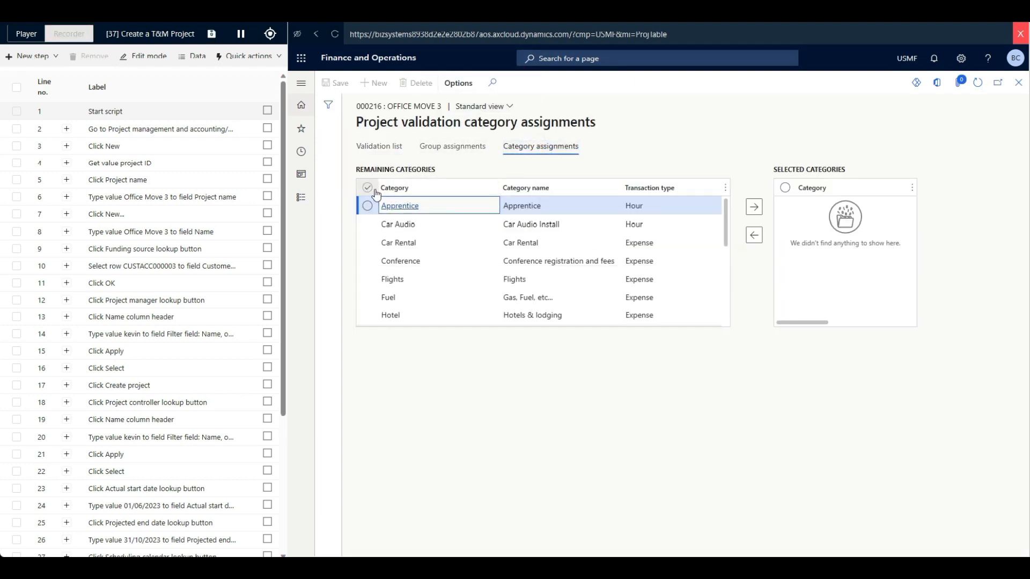
click(367, 187)
click(754, 207)
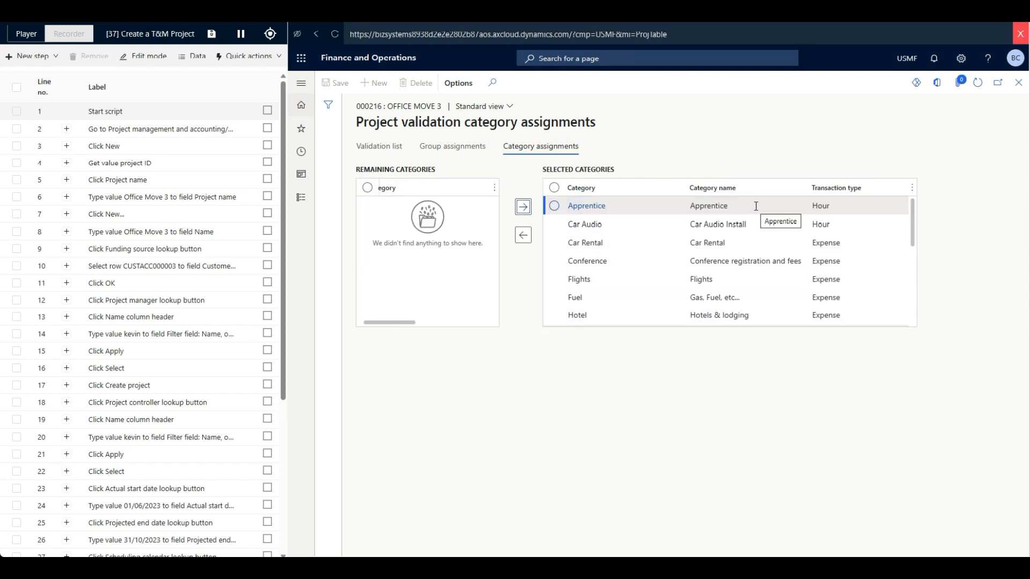
click(1018, 82)
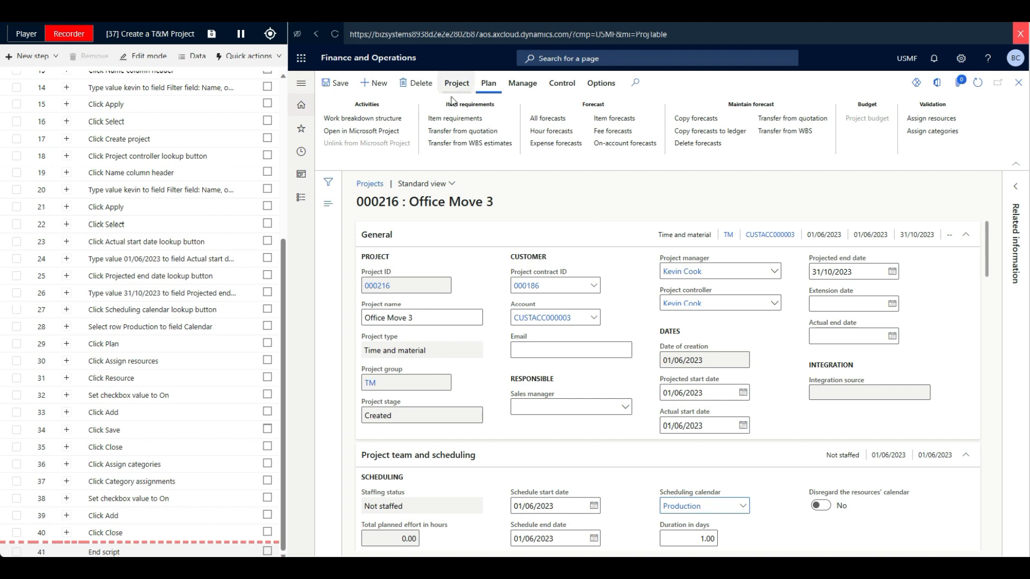
- Add Task 1 to the project's work breakdown structure with category Car Audio, a duration of 20 days and role Team member
click(364, 119)
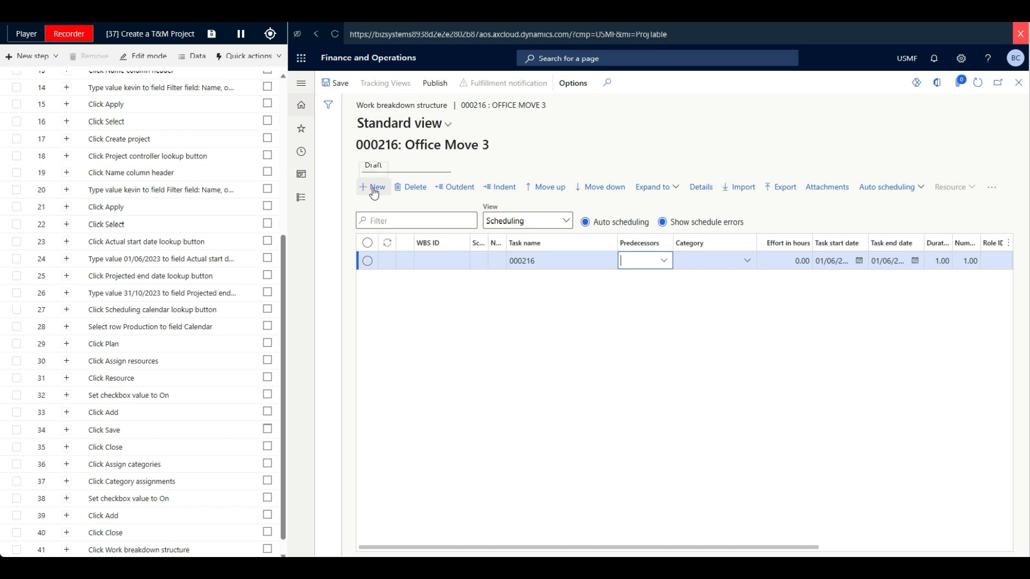
click(374, 189)
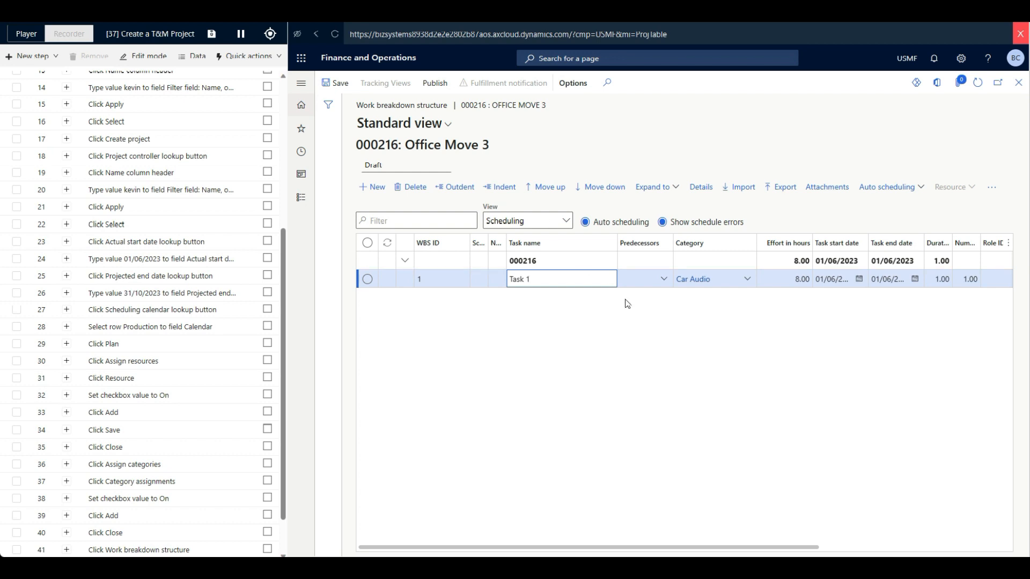
key(Tab)
click(716, 280)
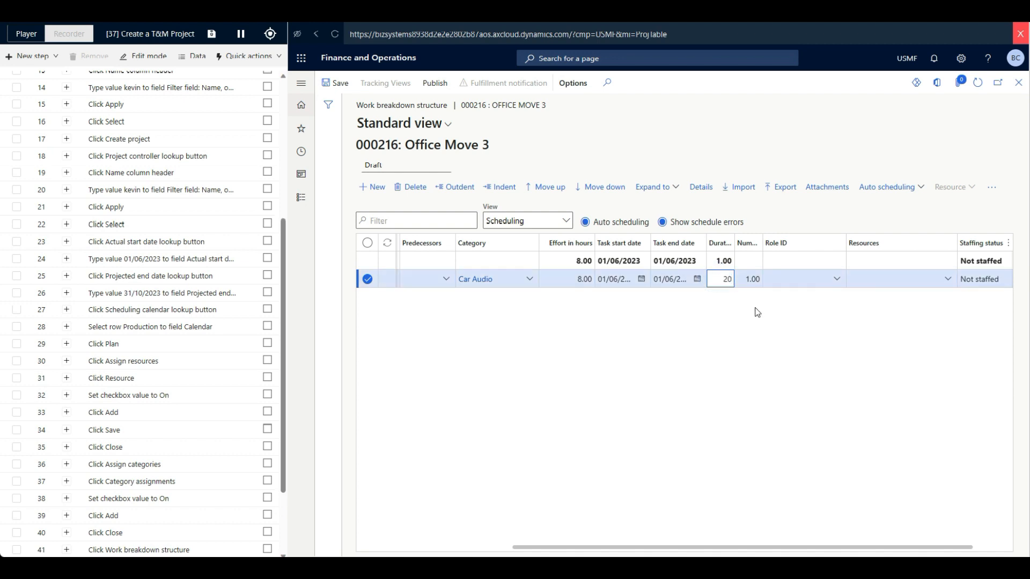
click(835, 280)
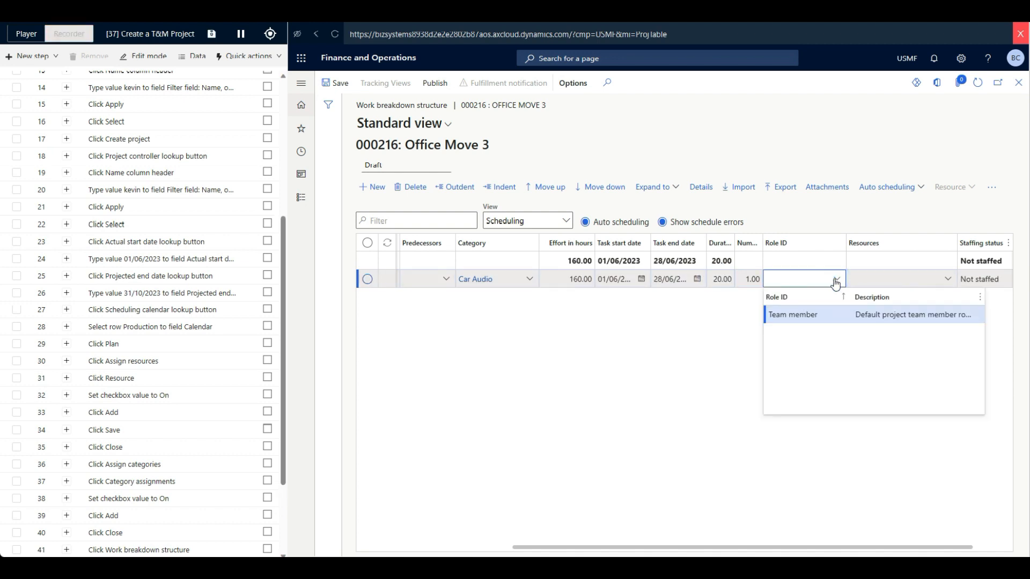
click(793, 315)
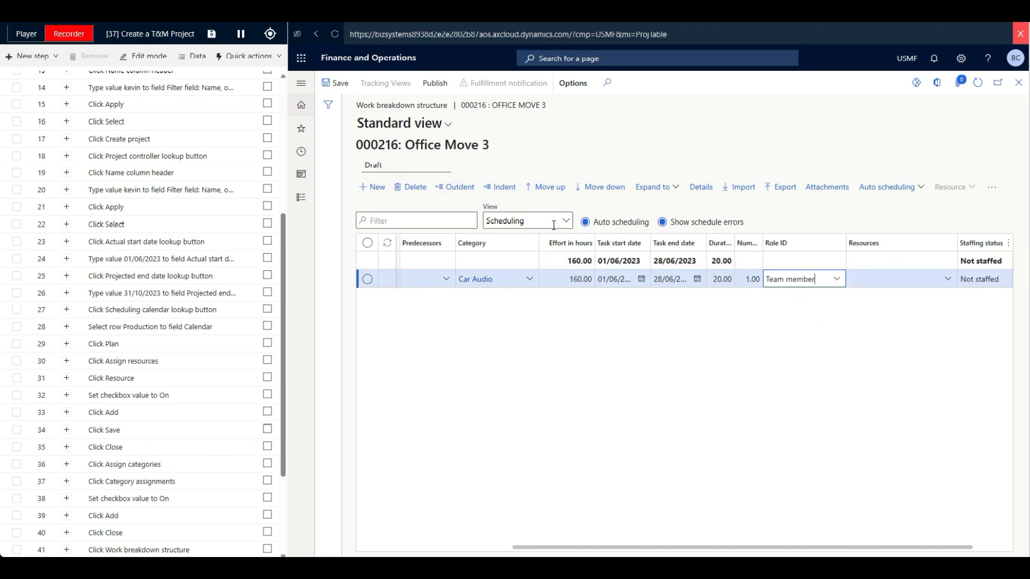
- Show the work breakdown structure's Cost estimates view, publish the structure and return to the project
click(554, 223)
click(515, 254)
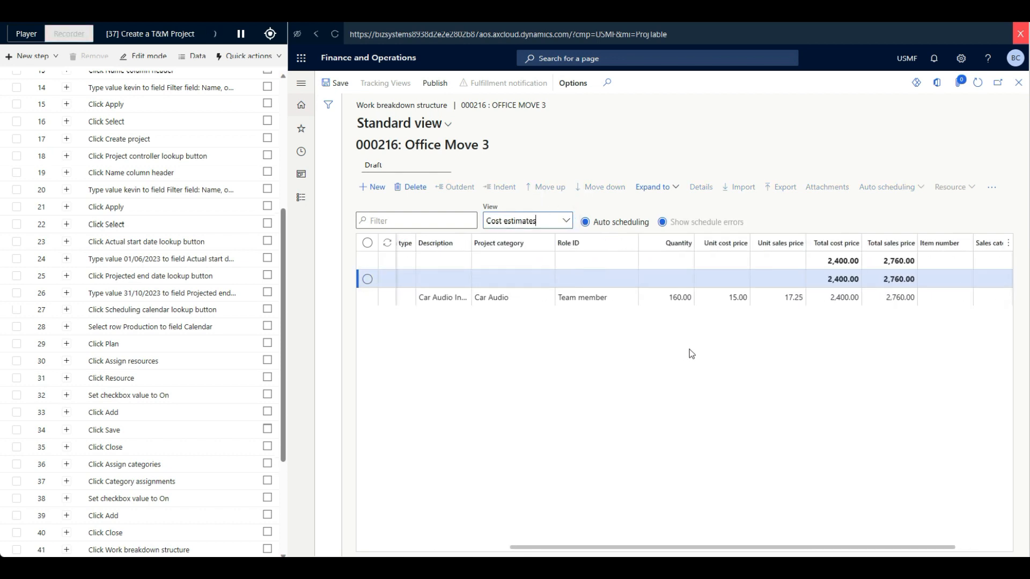
click(432, 84)
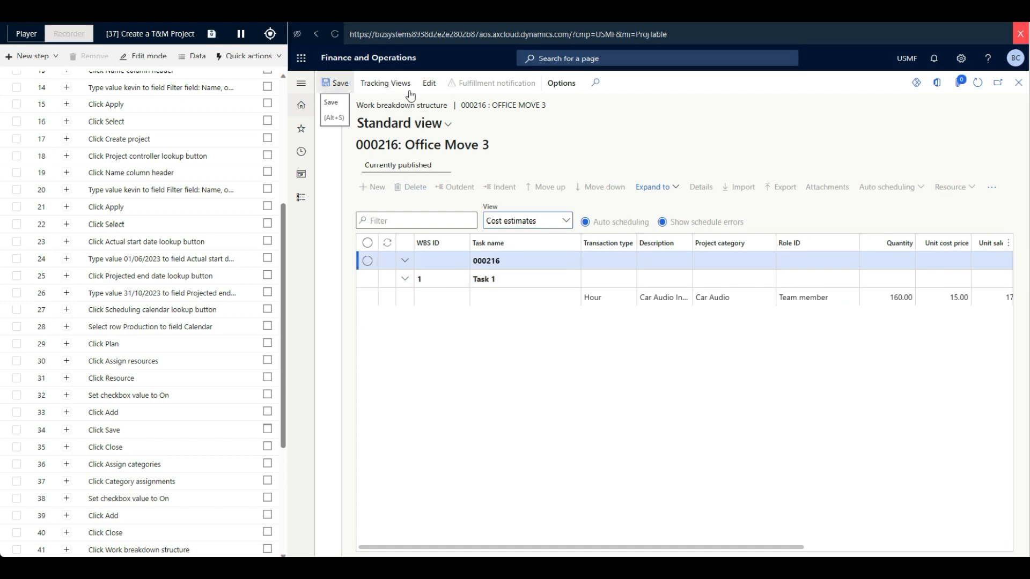
click(1017, 84)
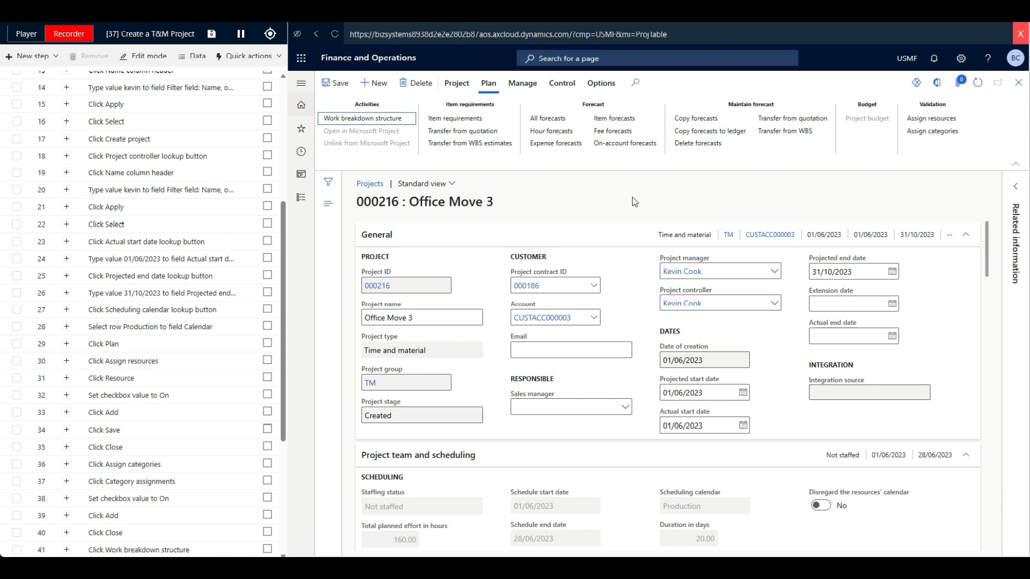
- Transfer all listed WBS estimate lines to the project forecasts
click(781, 131)
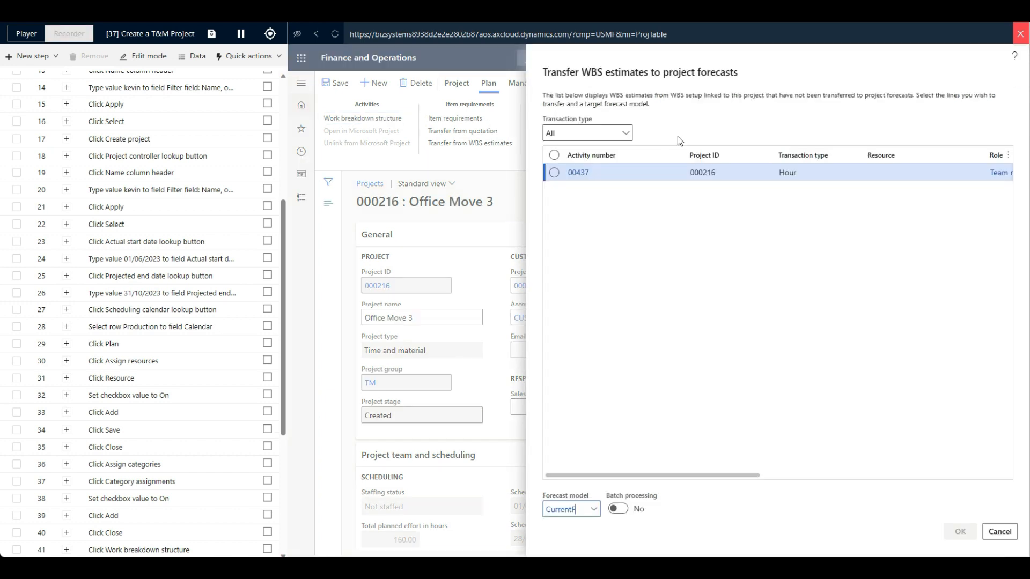
click(552, 156)
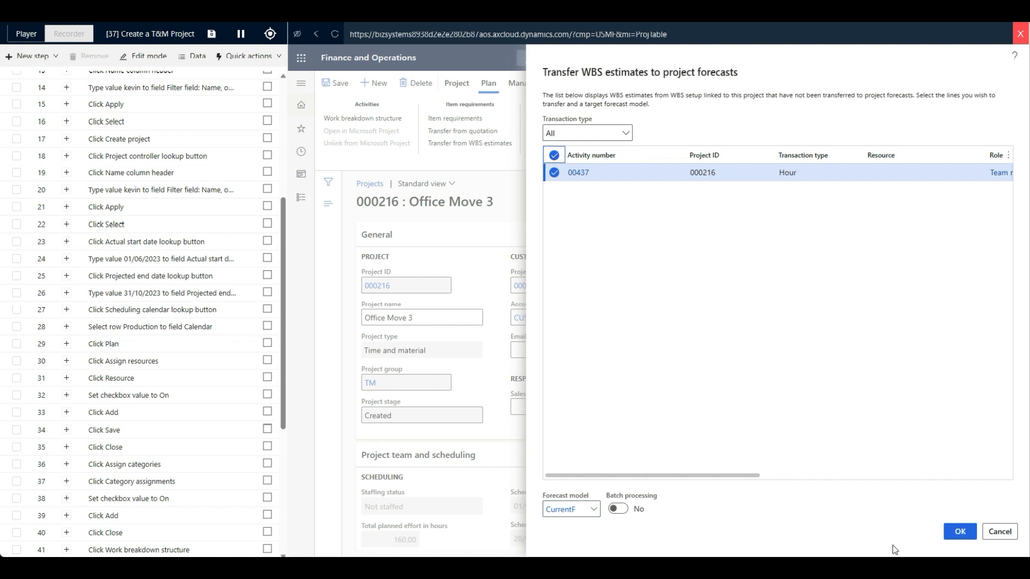
click(960, 532)
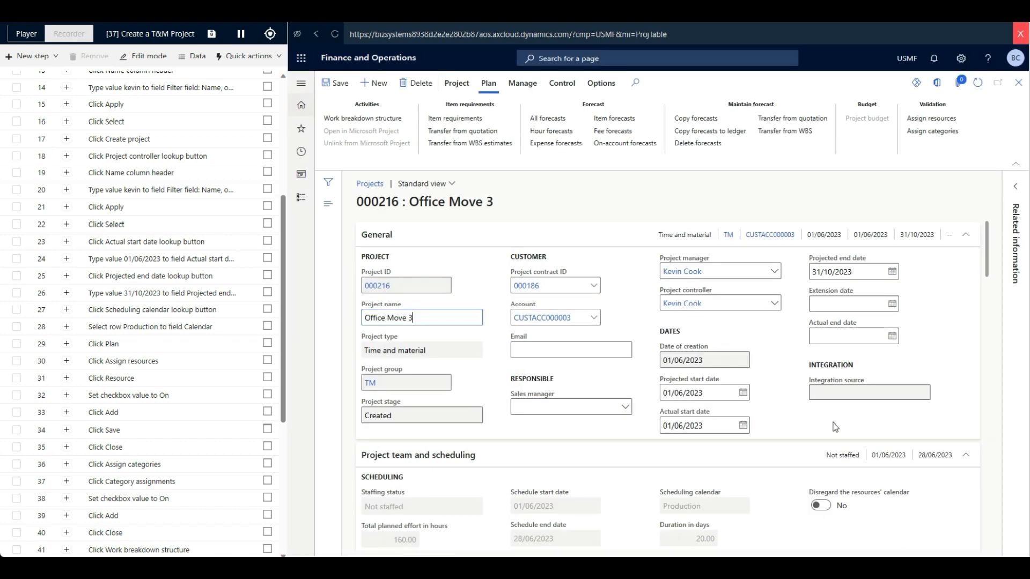
- Review the category, quantity and cost columns in the list of all project forecasts, then return to the project
click(558, 120)
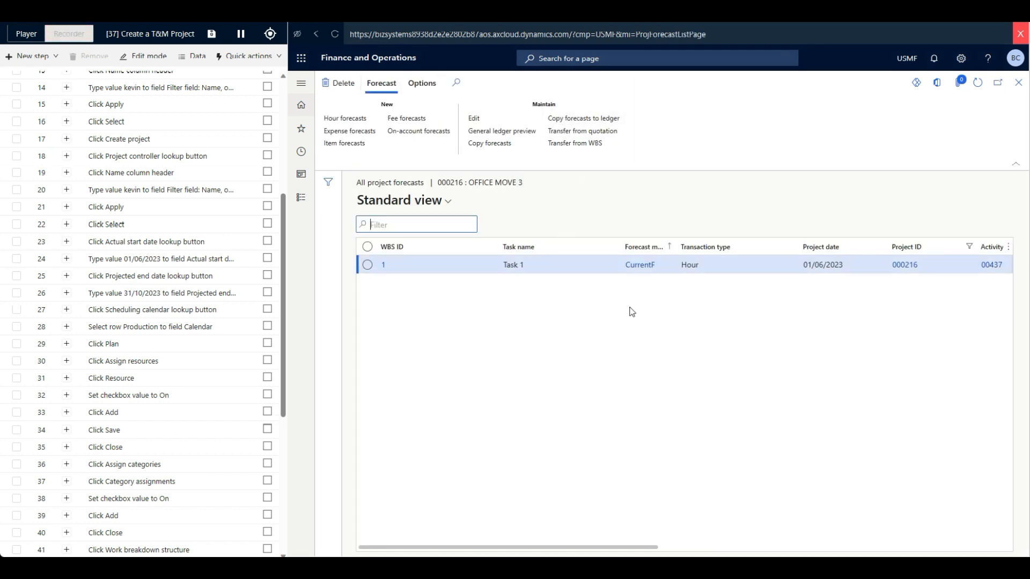
scroll(622, 316, right, 6)
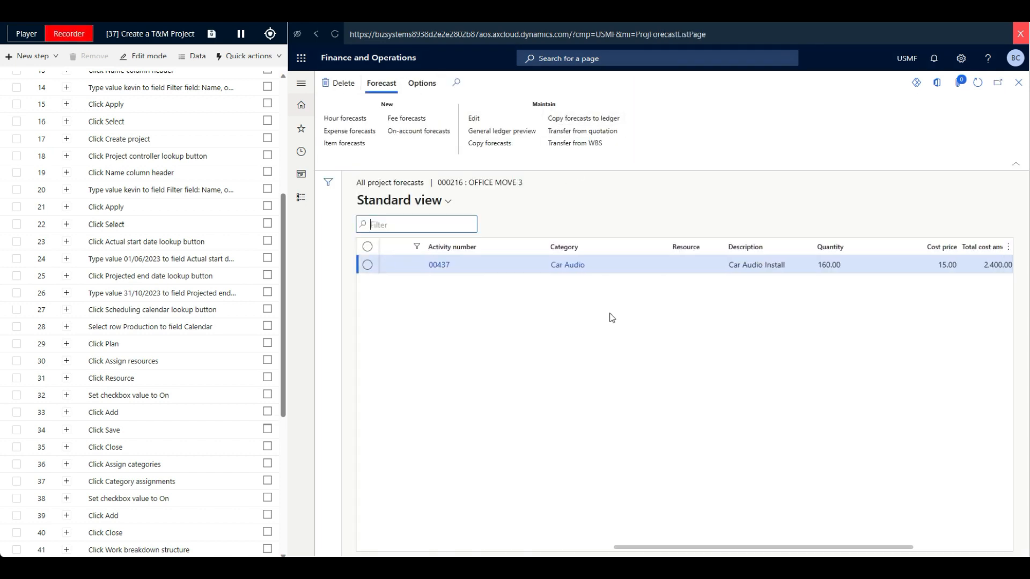
scroll(607, 318, left, 6)
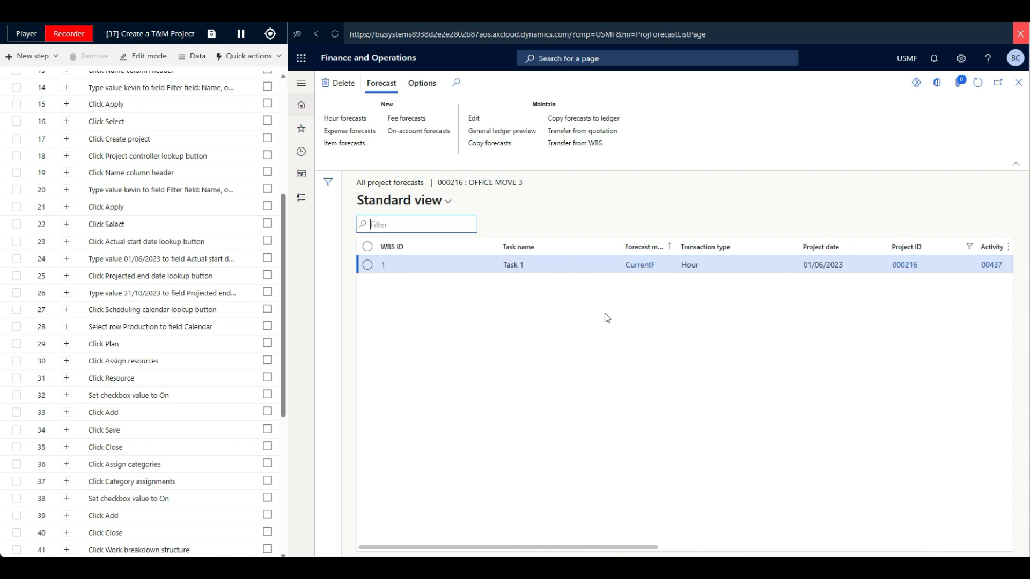
click(1018, 83)
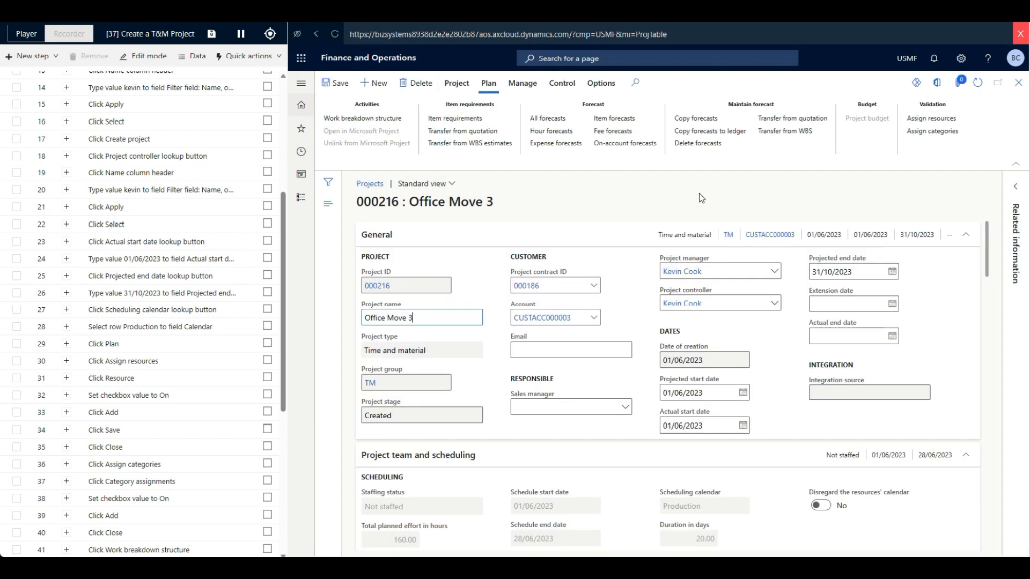
- Change the project stage to In process and confirm the status update
click(454, 85)
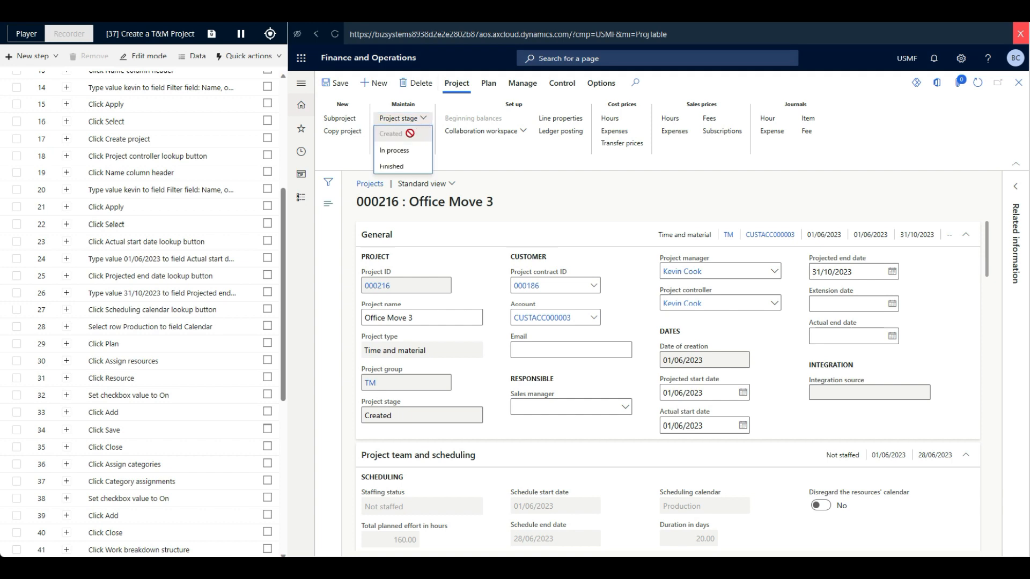
click(400, 150)
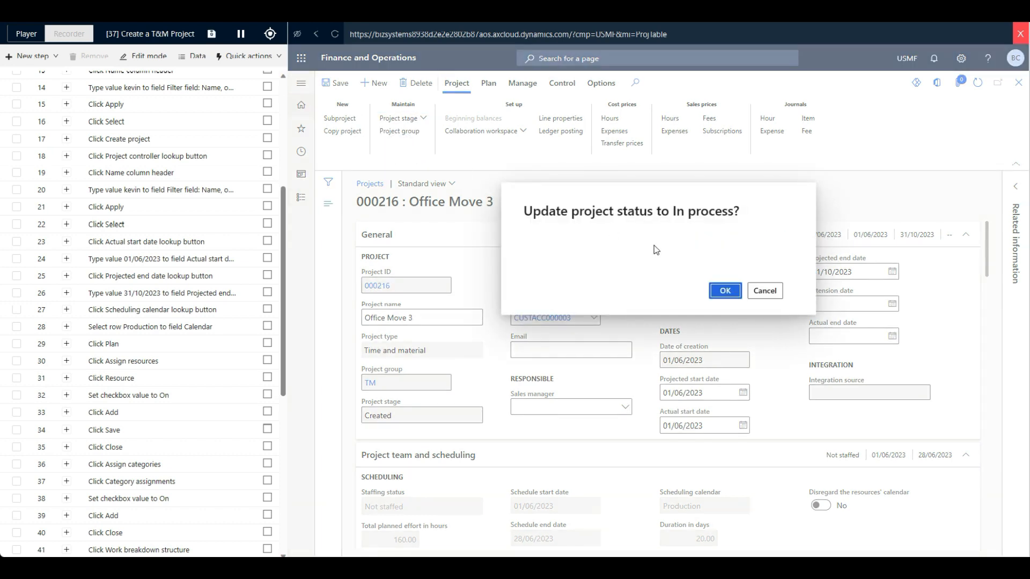
click(723, 291)
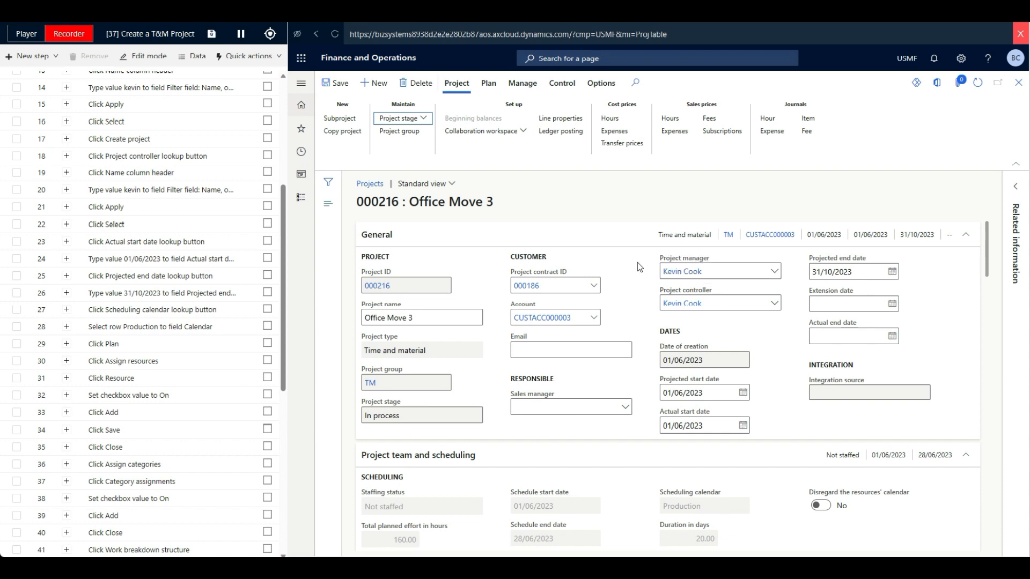
- Close the project record, pause the script recording and leave the recorder for the script's step list
click(1017, 85)
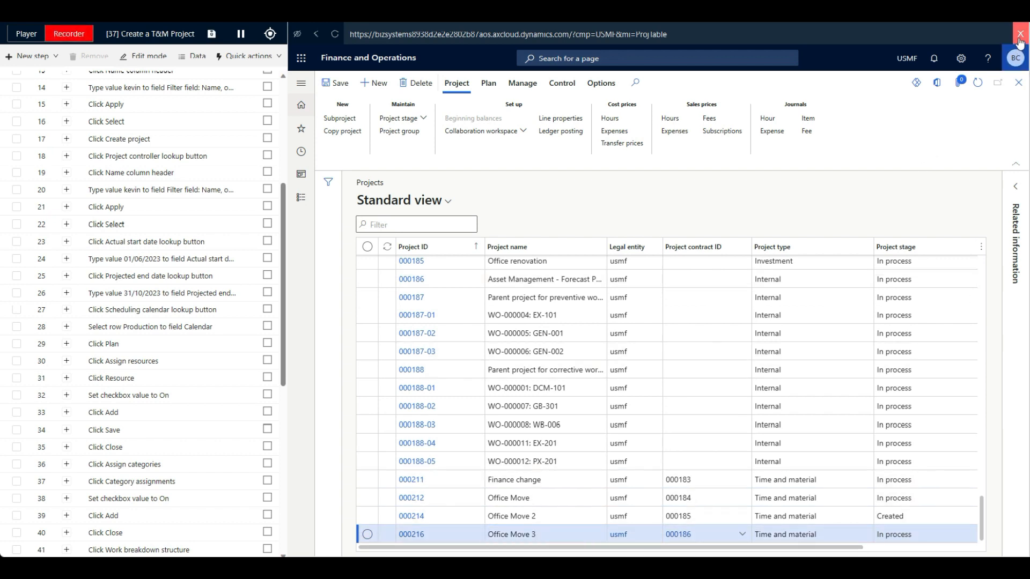
click(240, 36)
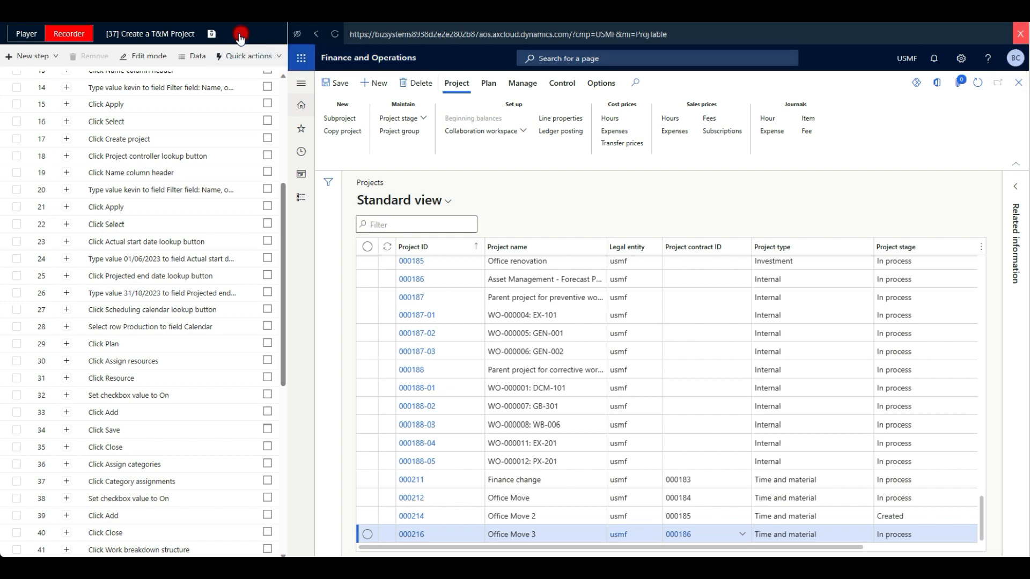
click(1018, 35)
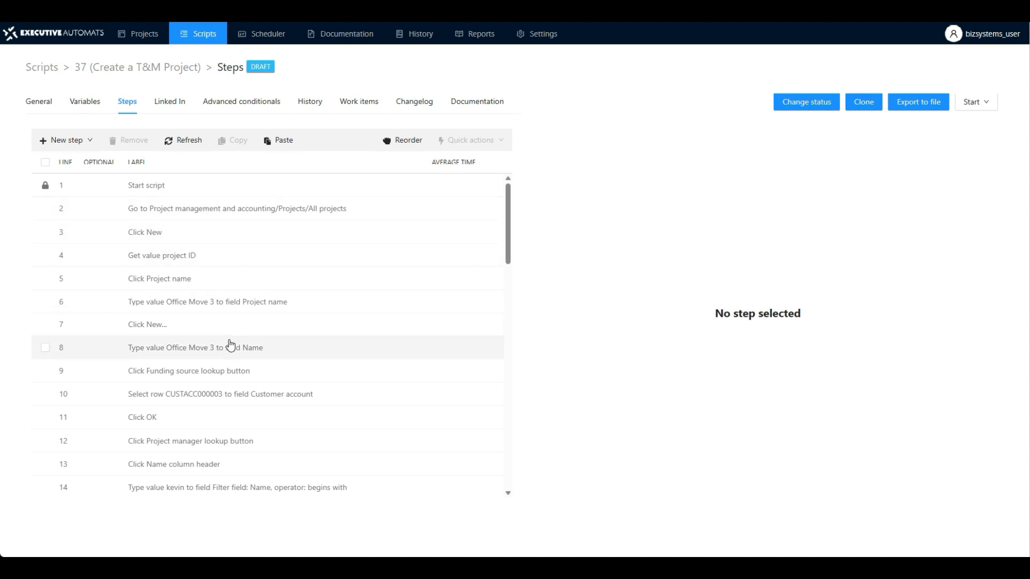
- Replace the constant in the recorded Project name entry step with the sequence variable ProjectName and save the step
click(190, 302)
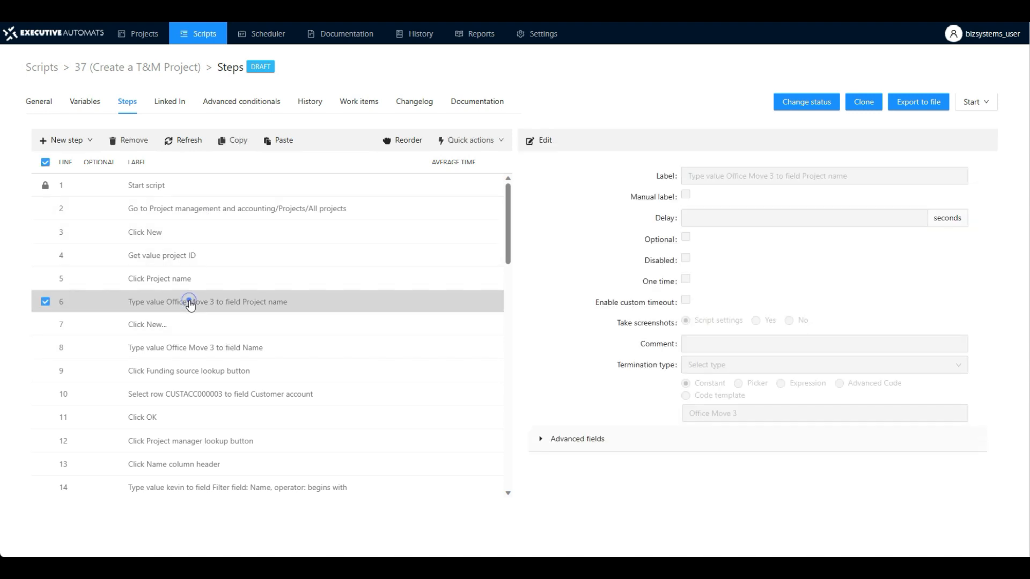
click(544, 142)
click(738, 382)
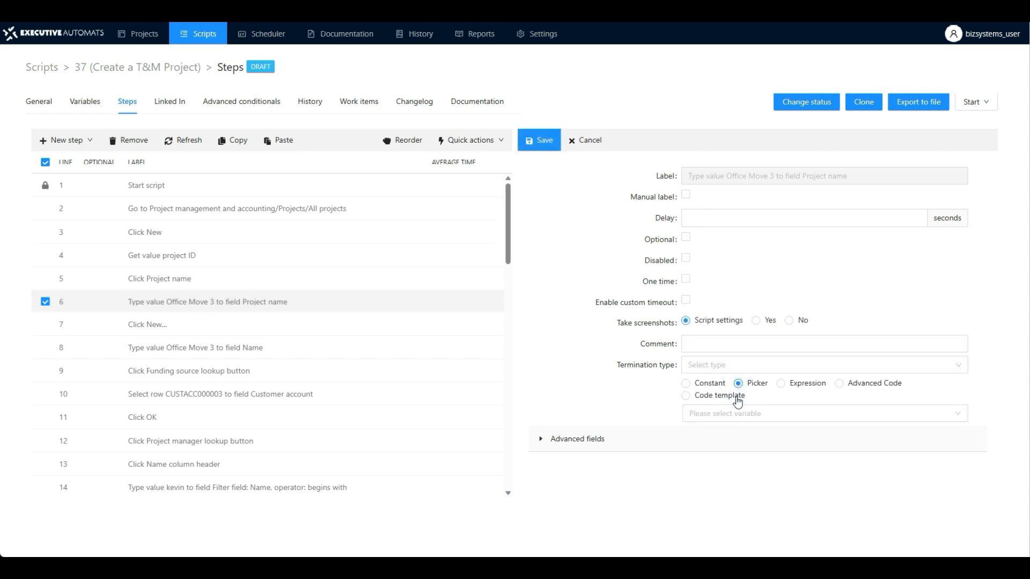
click(731, 414)
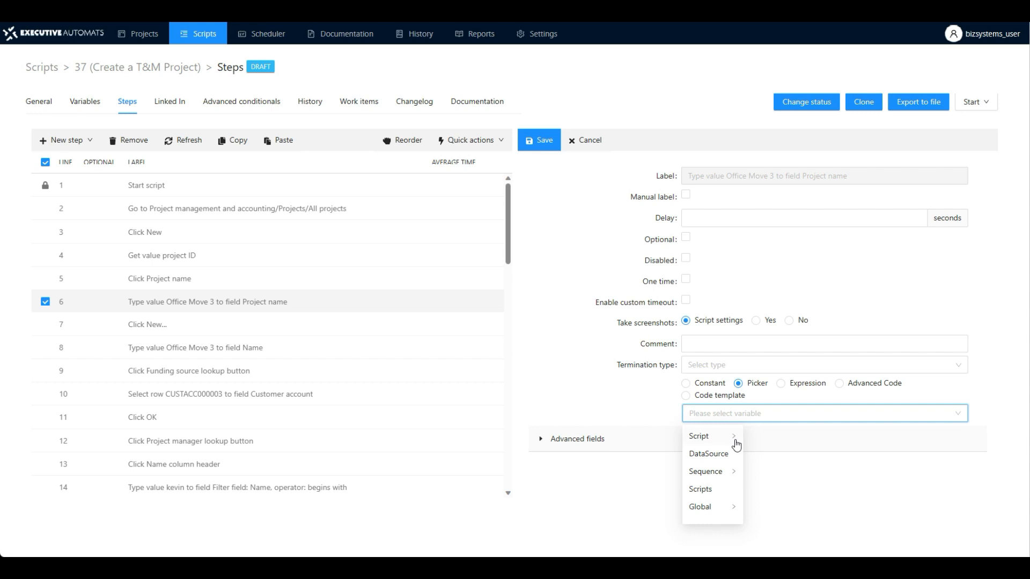
click(723, 474)
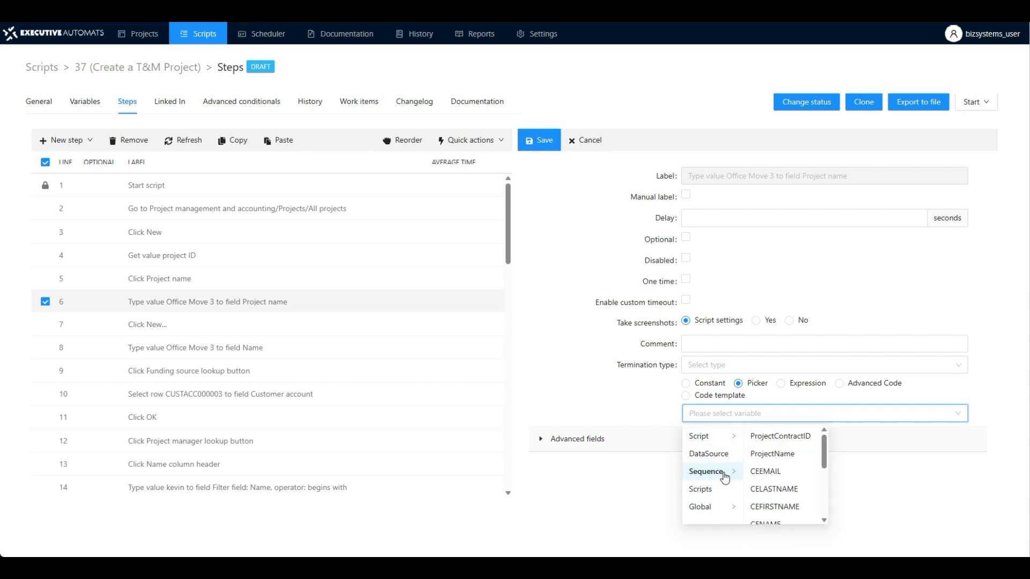
click(772, 454)
click(541, 135)
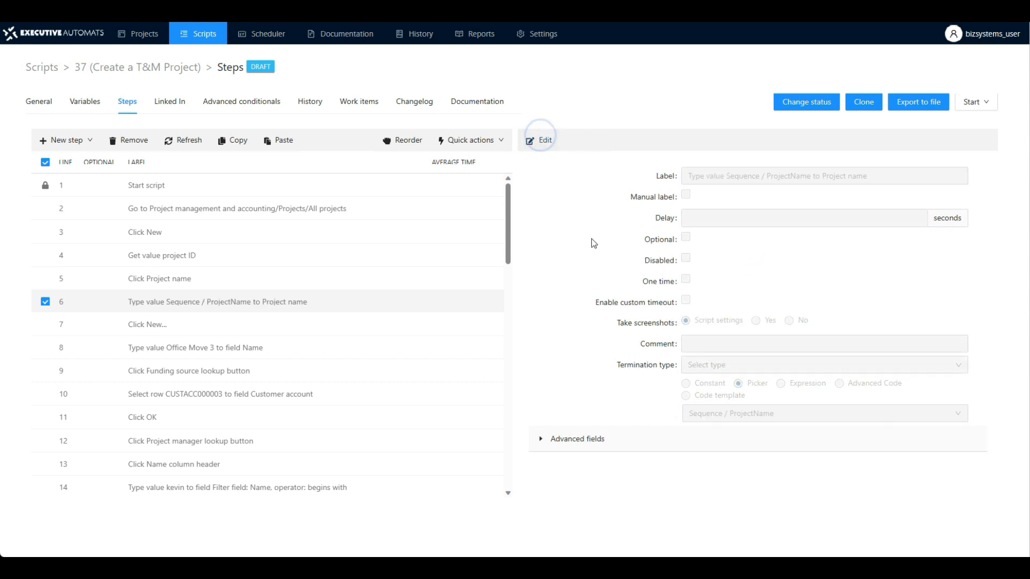
- Make the recorded entry step for the Name field use the sequence variable ProjectContractID instead of a constant, and save it
click(203, 354)
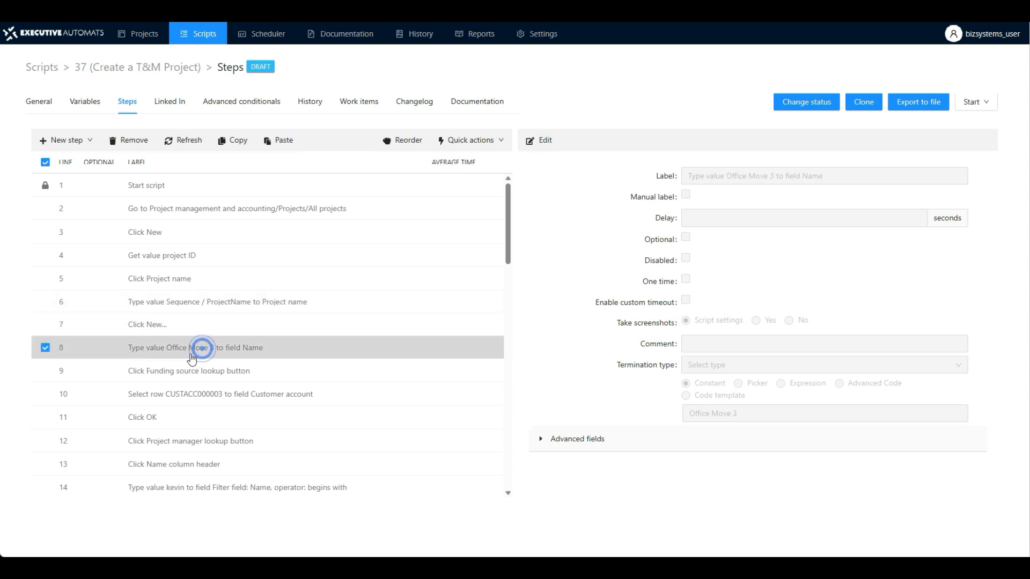
click(542, 140)
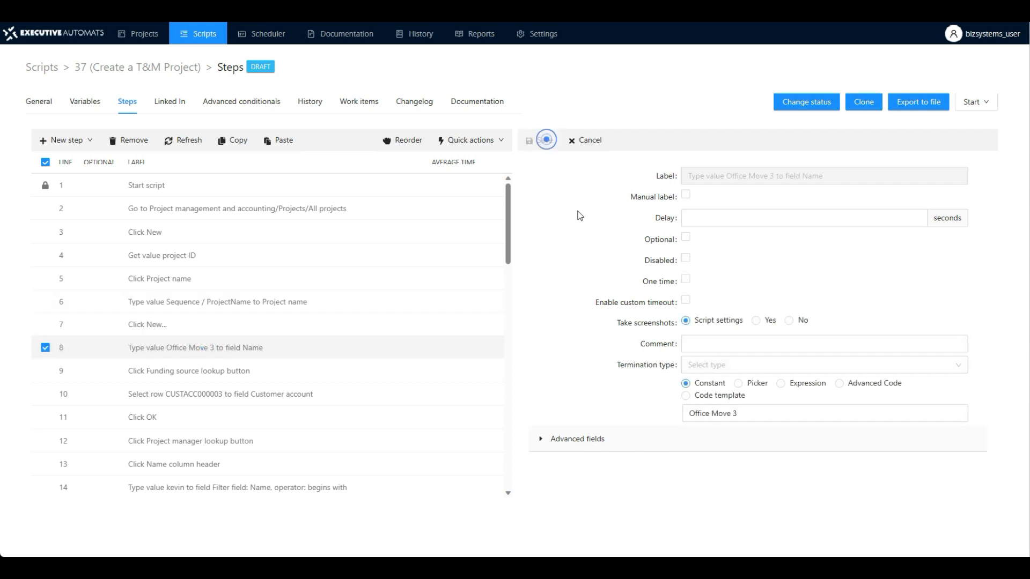
click(738, 383)
click(736, 413)
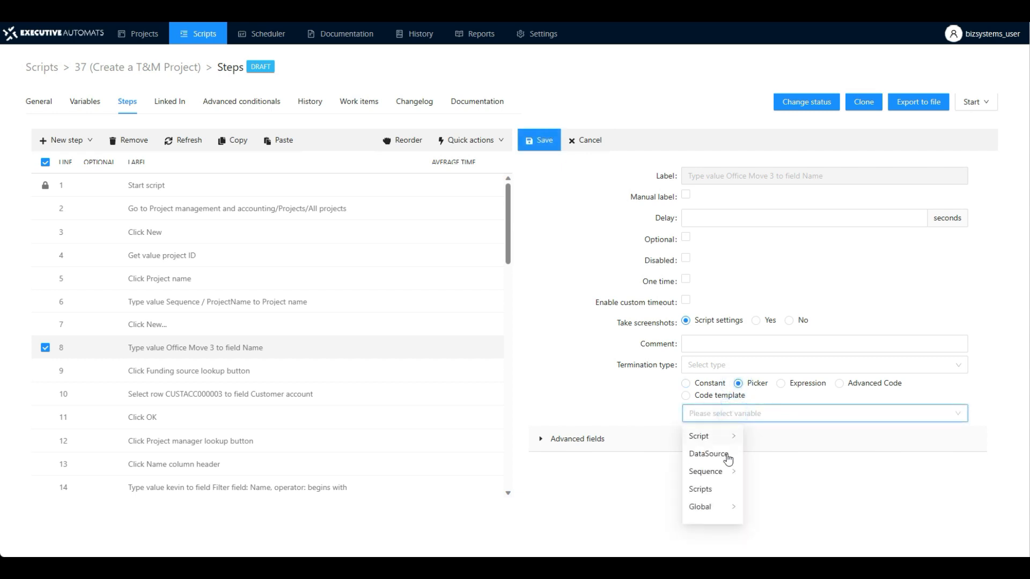
click(727, 472)
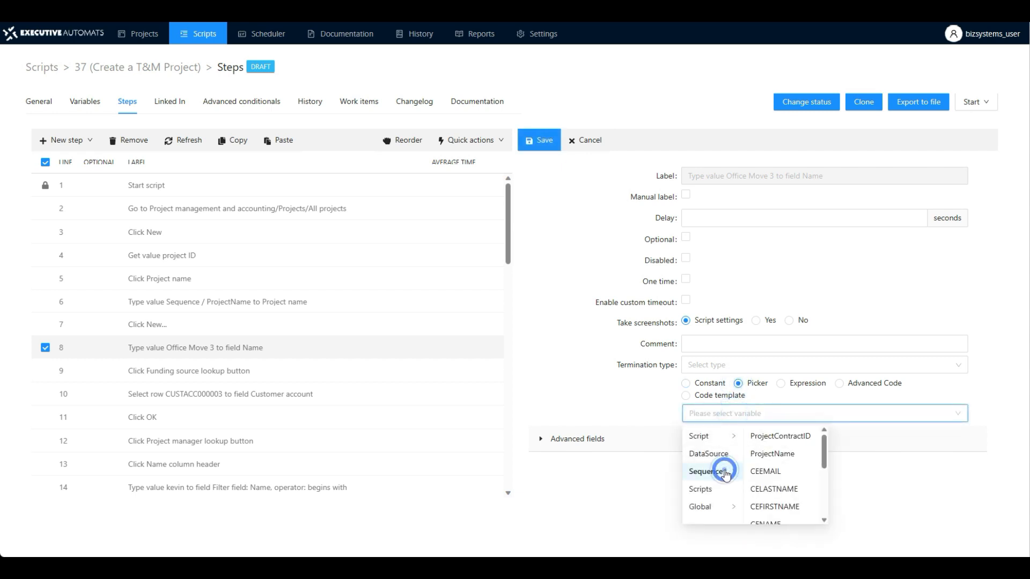
click(778, 437)
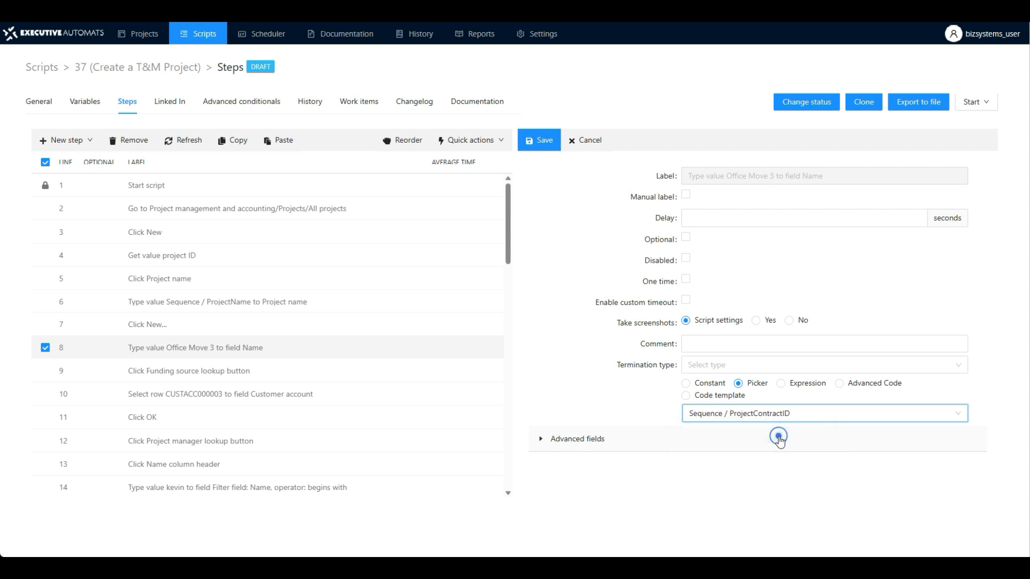
click(543, 141)
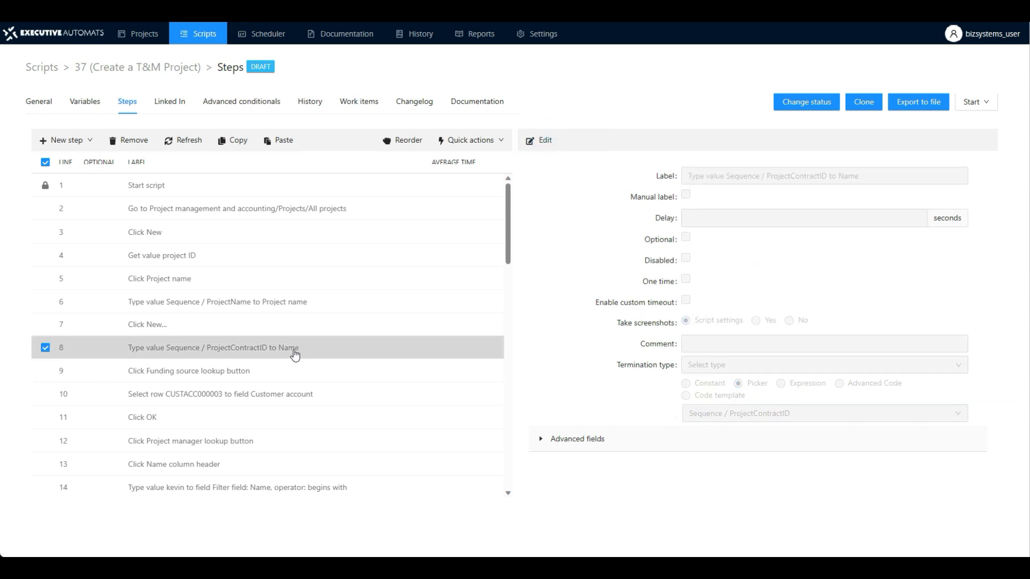
- Set the Actual start date entry step to the date code template getCurrentDateAsString and save it
scroll(291, 352, down, 4)
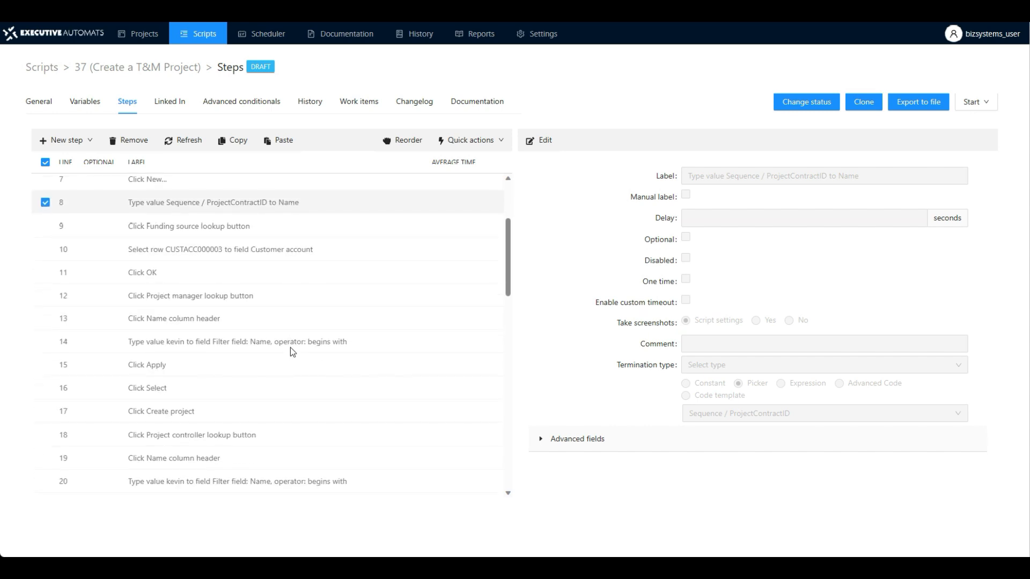
scroll(257, 317, down, 3)
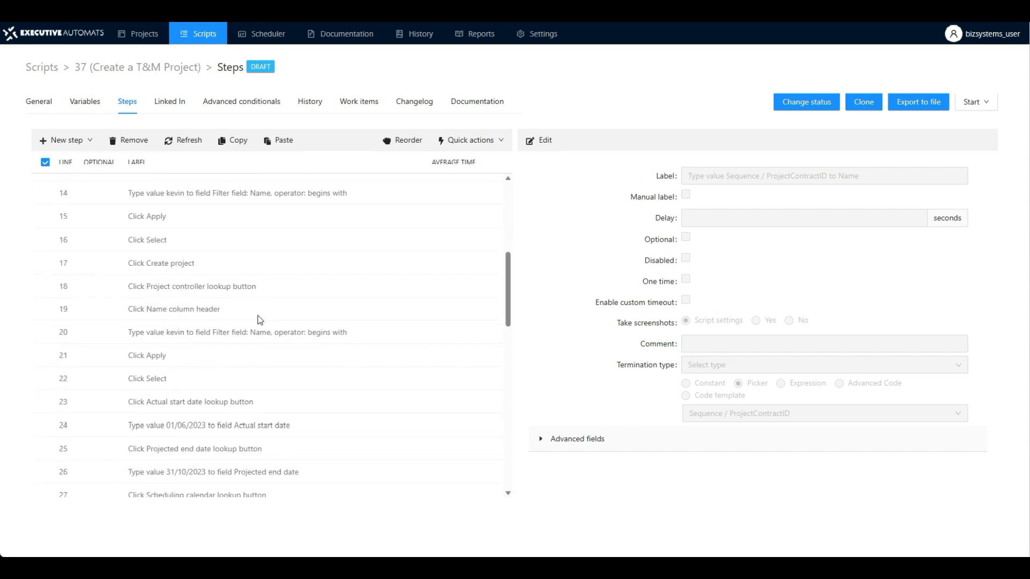
scroll(257, 320, down, 2)
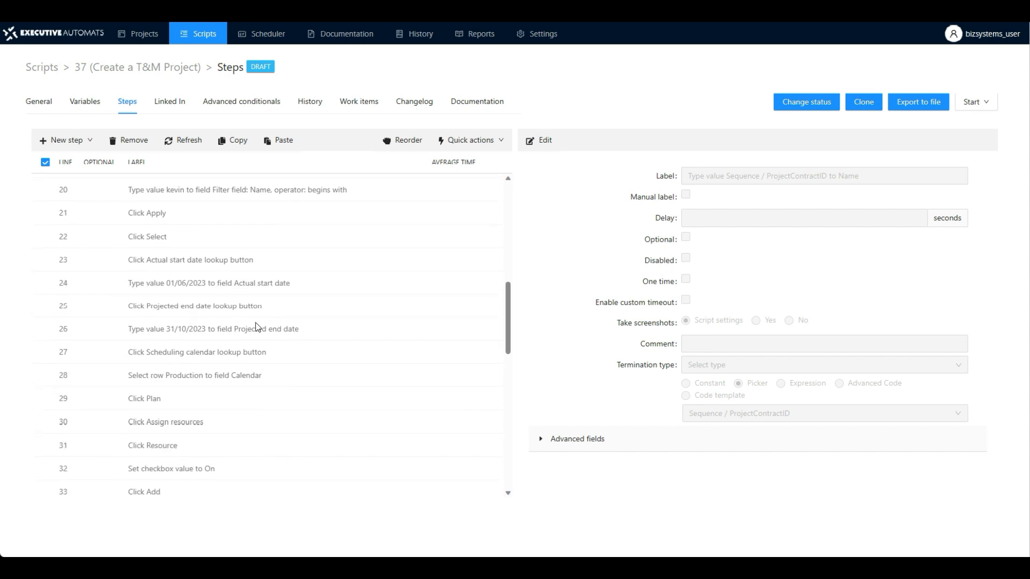
click(191, 288)
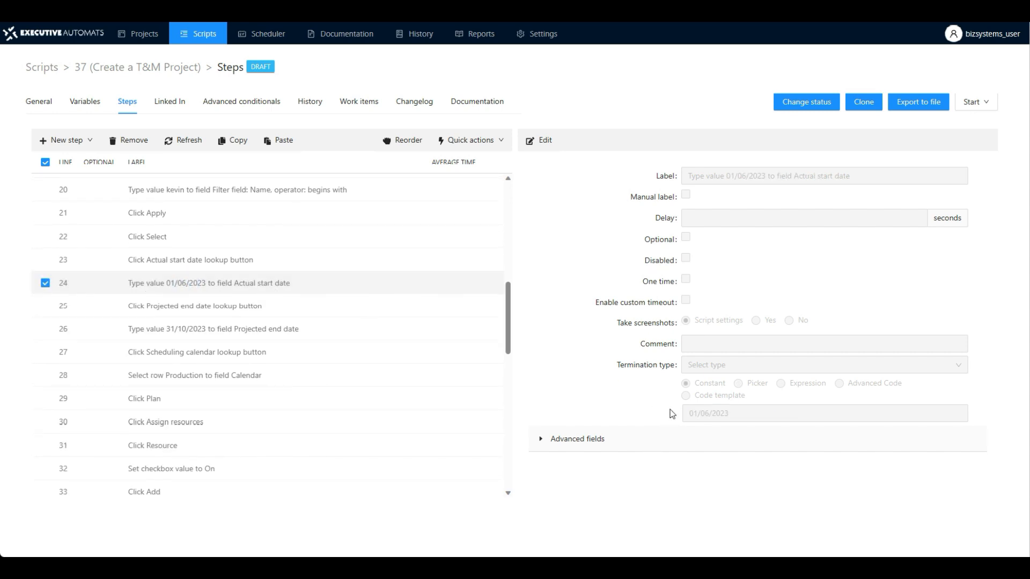
click(542, 141)
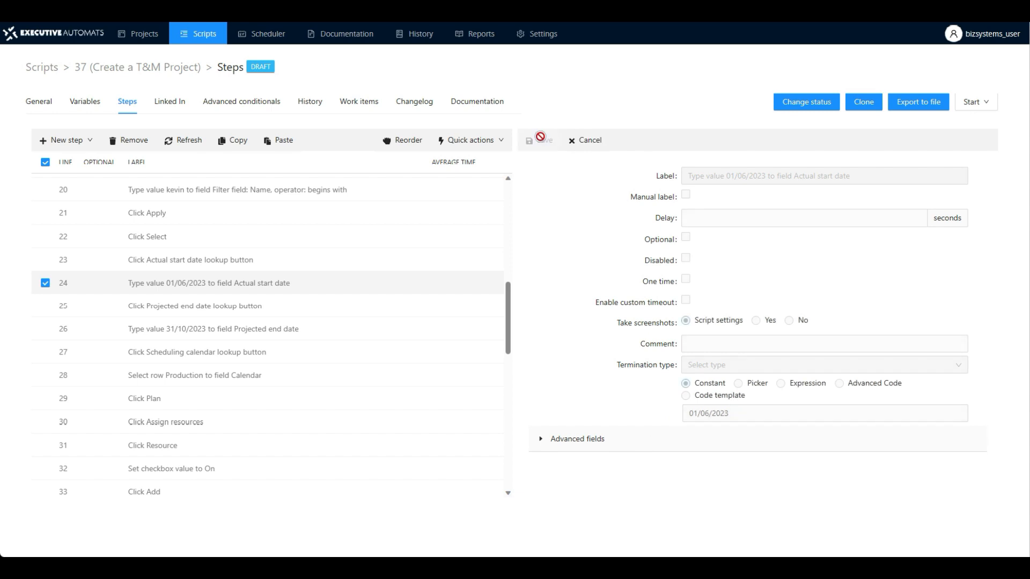
click(686, 397)
click(718, 414)
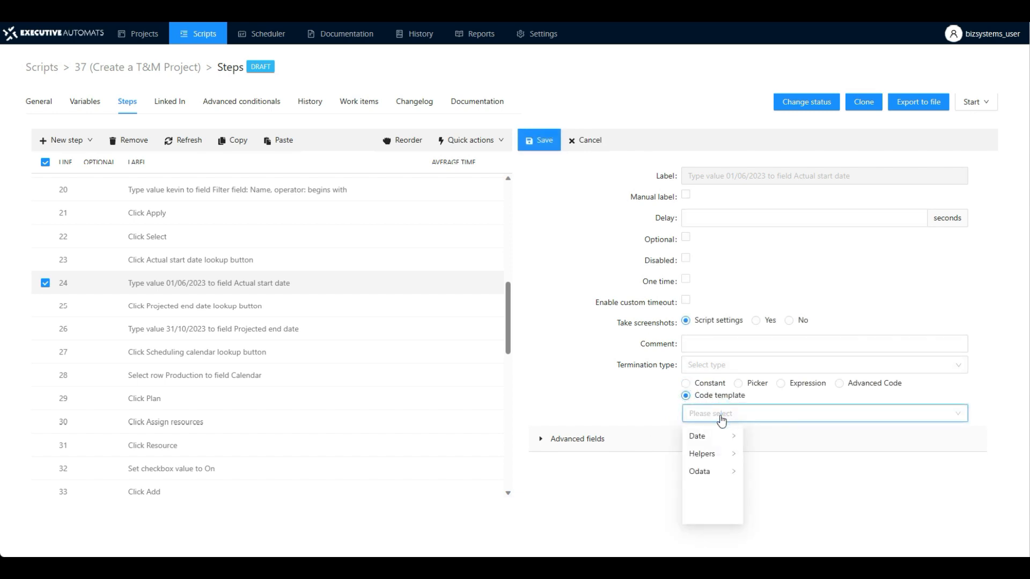
click(724, 440)
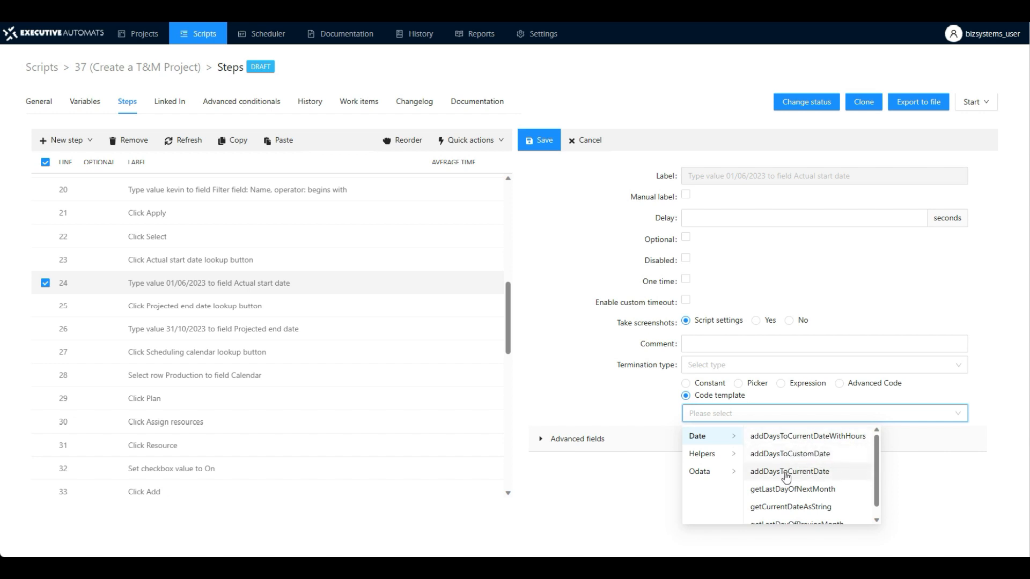
drag(877, 477, 878, 489)
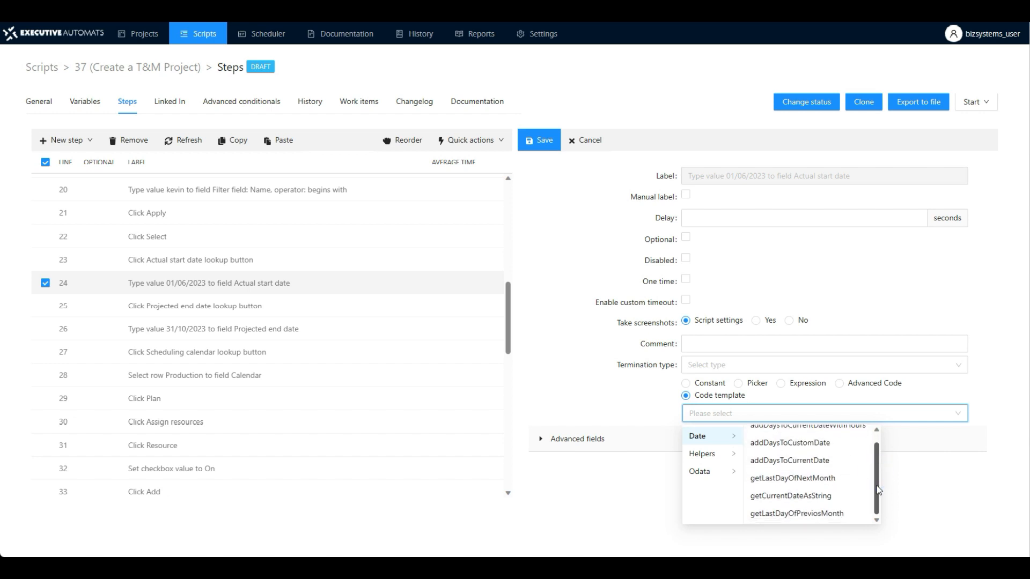
click(781, 496)
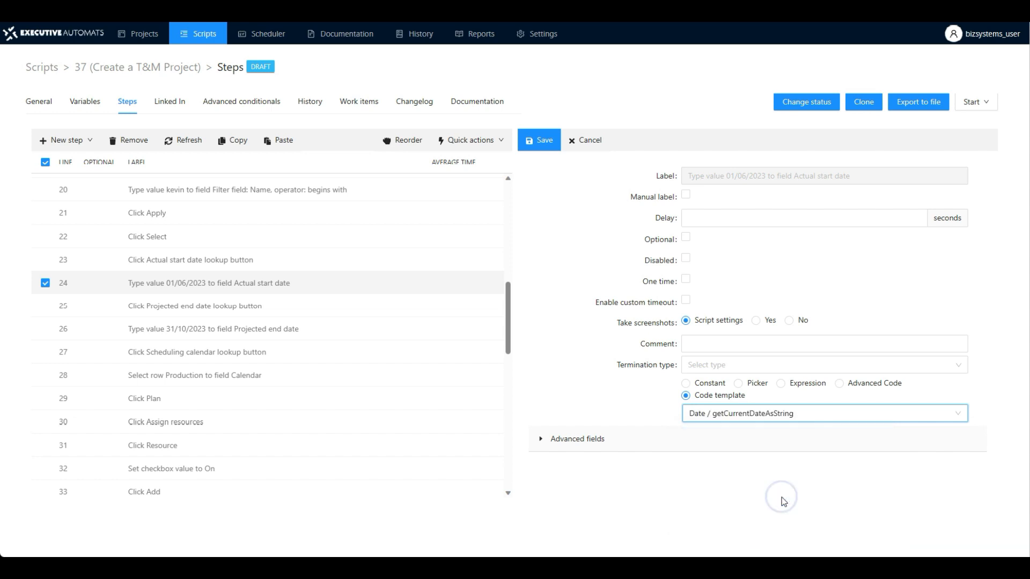
click(537, 140)
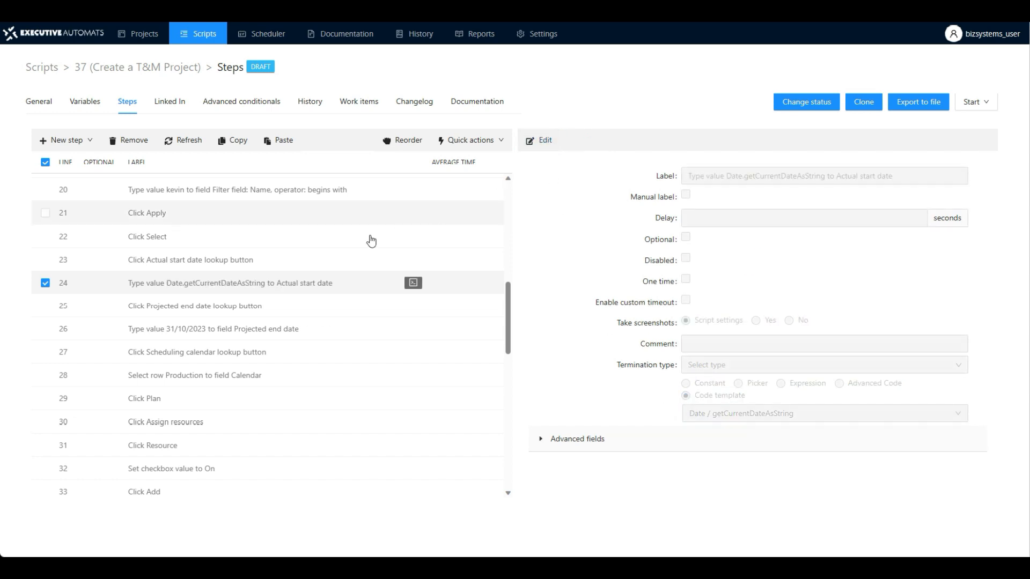
- Set the Projected end date entry step to the date code template addDaysToCurrentDate with 365 days to add, and save it
click(197, 330)
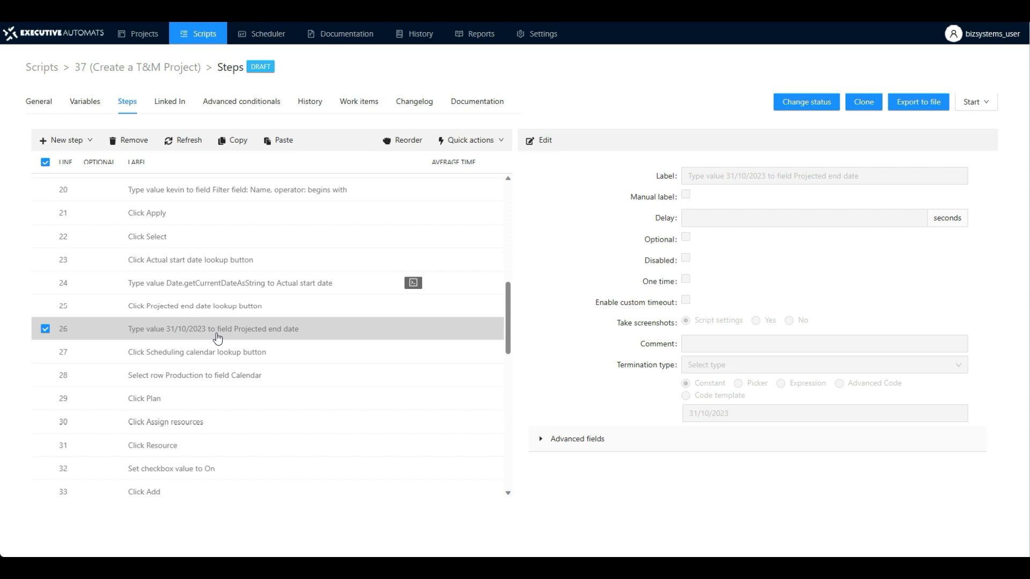
click(543, 141)
click(685, 395)
click(709, 418)
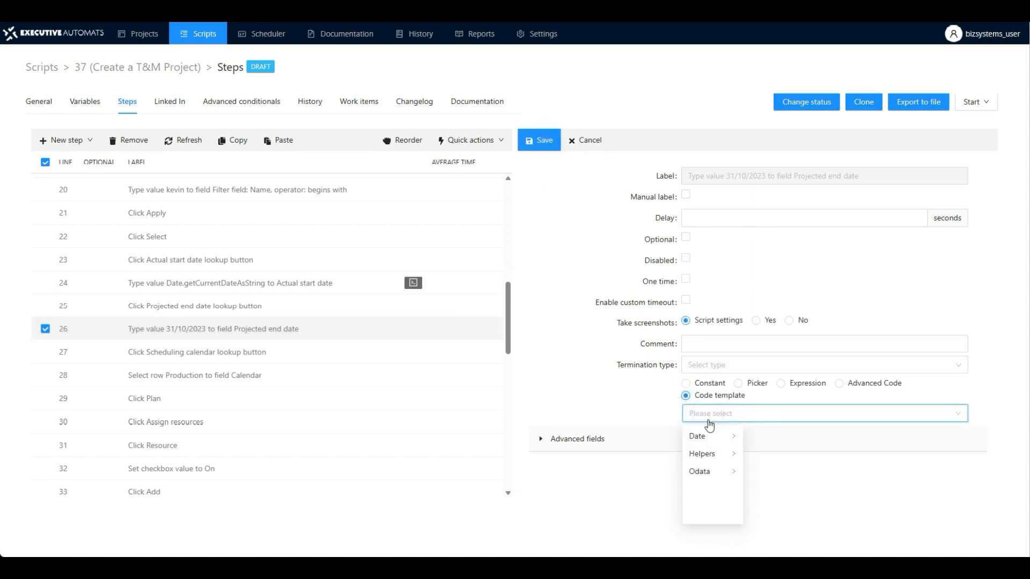
click(711, 436)
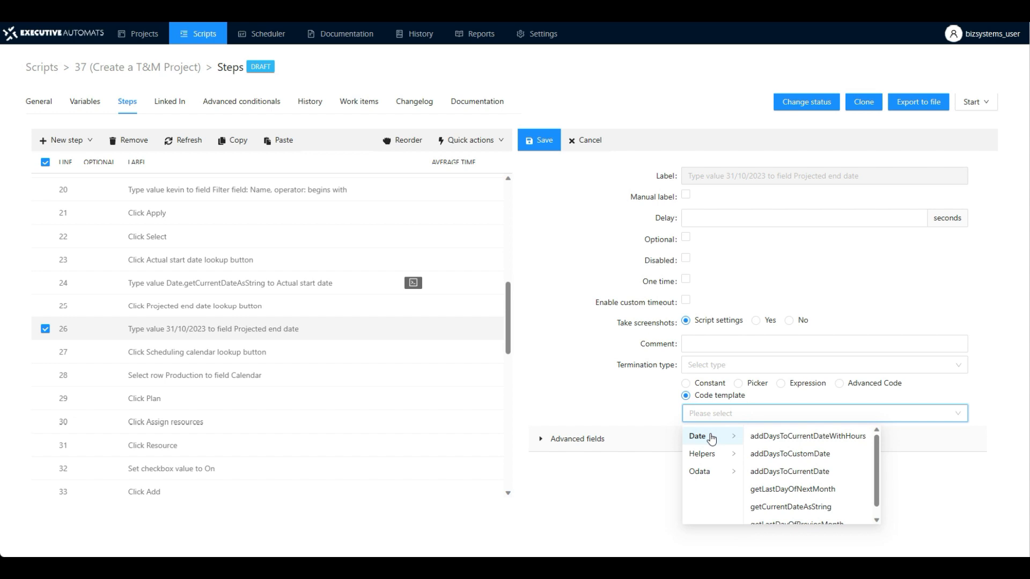
click(784, 472)
click(695, 473)
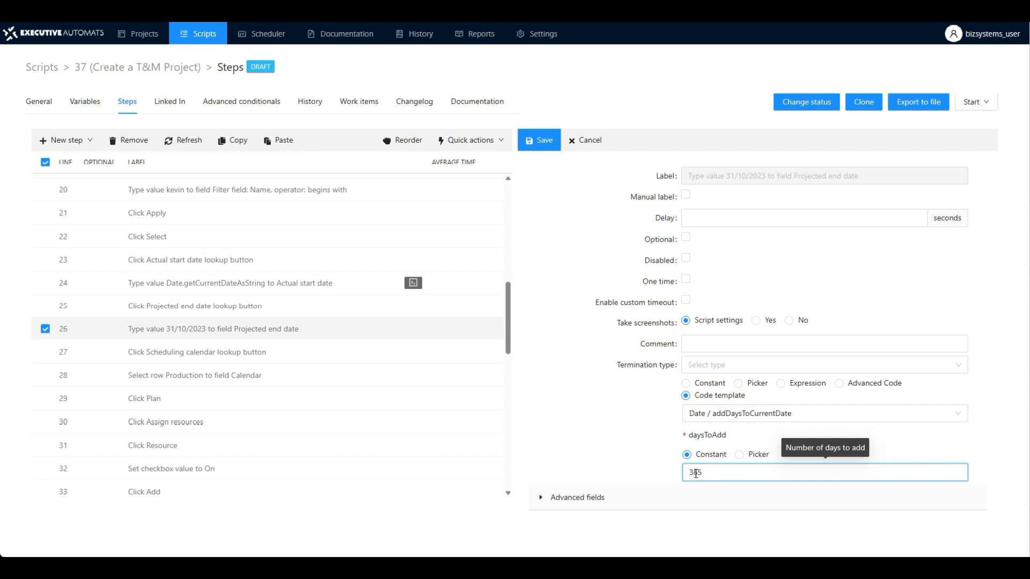
click(543, 140)
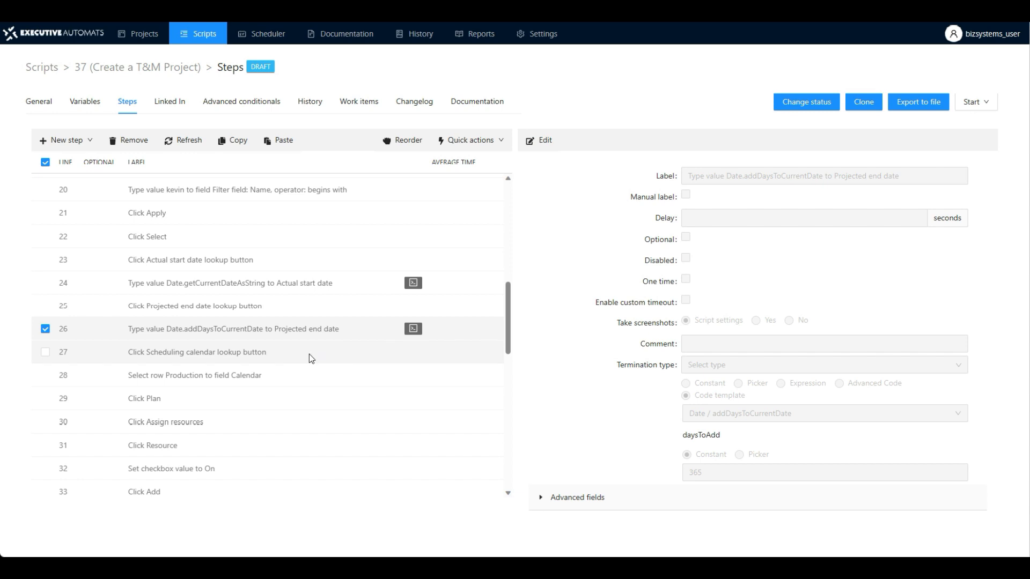
- Look through the remaining recorded steps, from resource and category assignment to the work breakdown structure and forecast transfer
scroll(300, 321, down, 2)
scroll(263, 333, down, 2)
scroll(230, 333, down, 5)
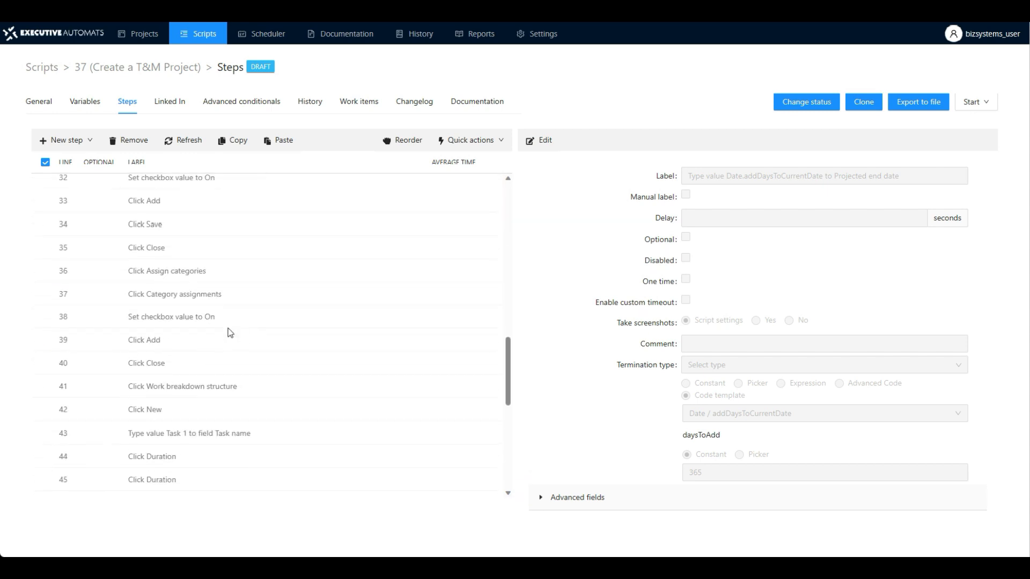
scroll(230, 333, down, 2)
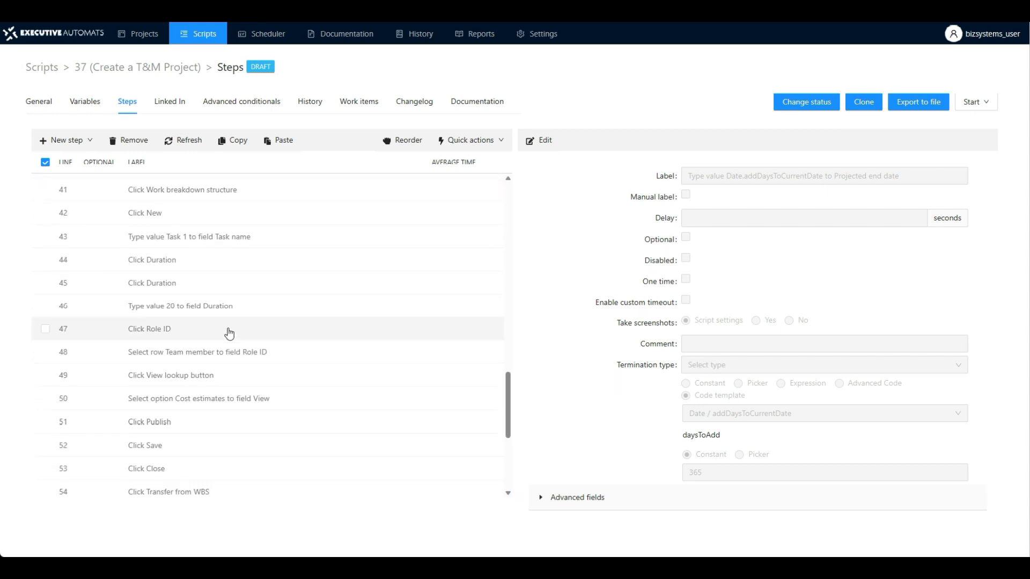
scroll(230, 337, down, 3)
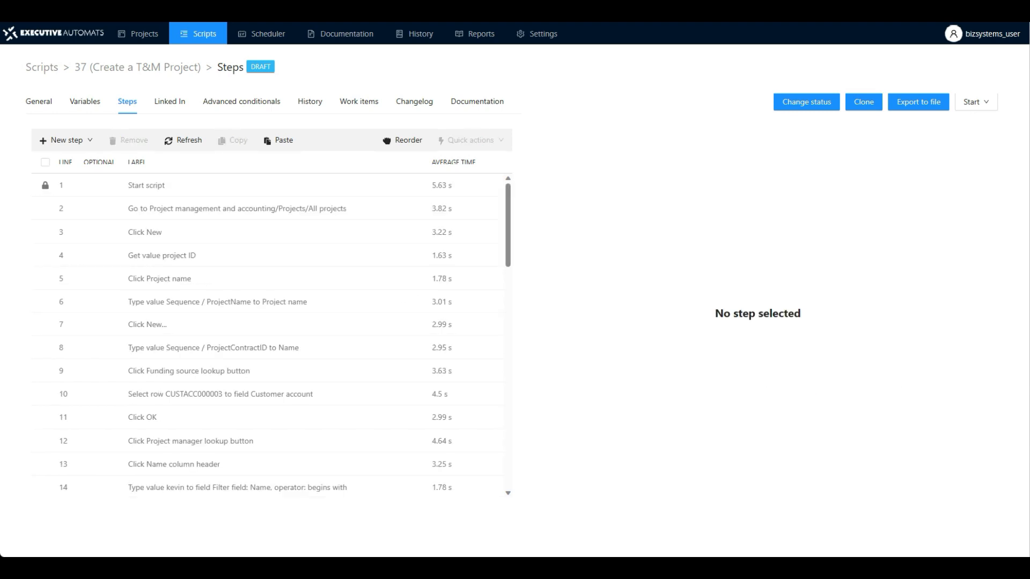
- Run the script in Foreground play mode with auto start turned off
click(987, 103)
click(986, 140)
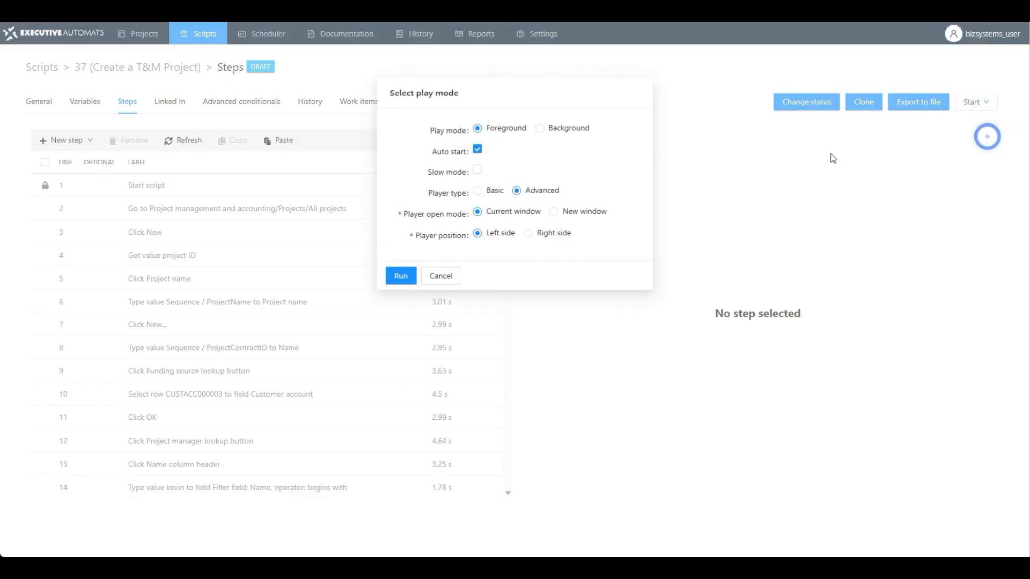
click(538, 128)
click(477, 129)
click(477, 149)
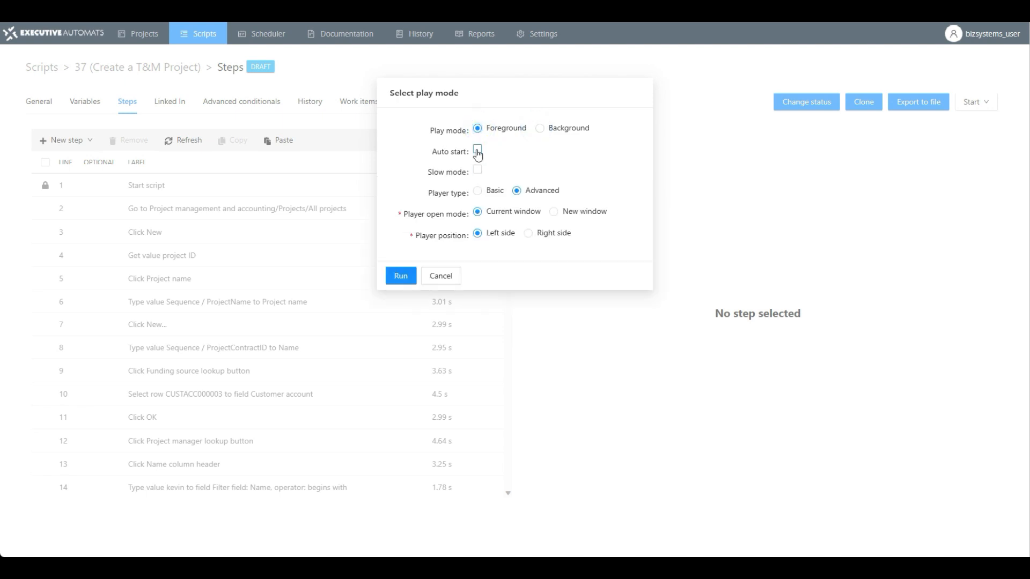
click(401, 275)
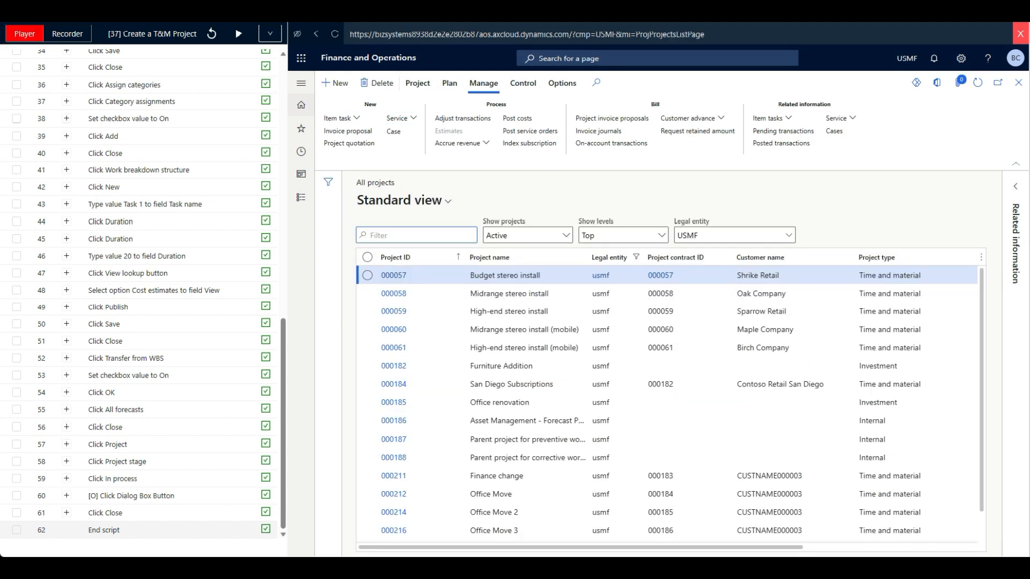
- Close the script player and open the step details of the latest run in the script's history
click(1019, 36)
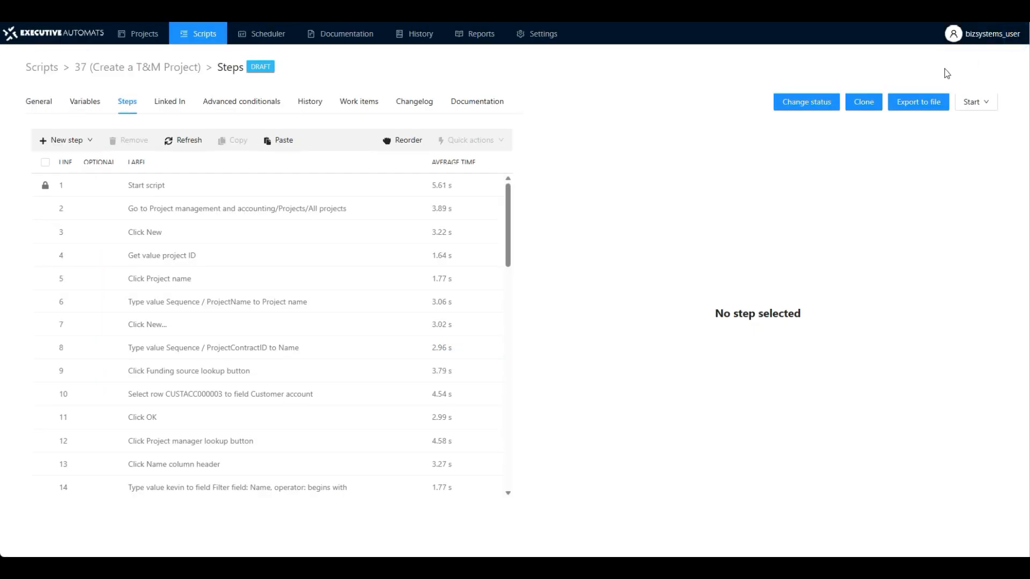
click(315, 108)
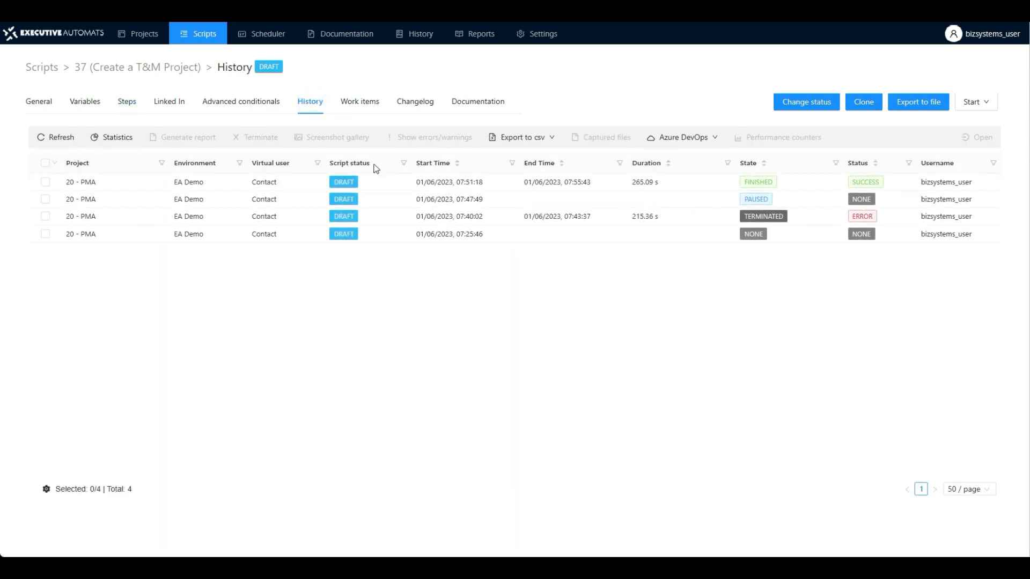
double_click(388, 188)
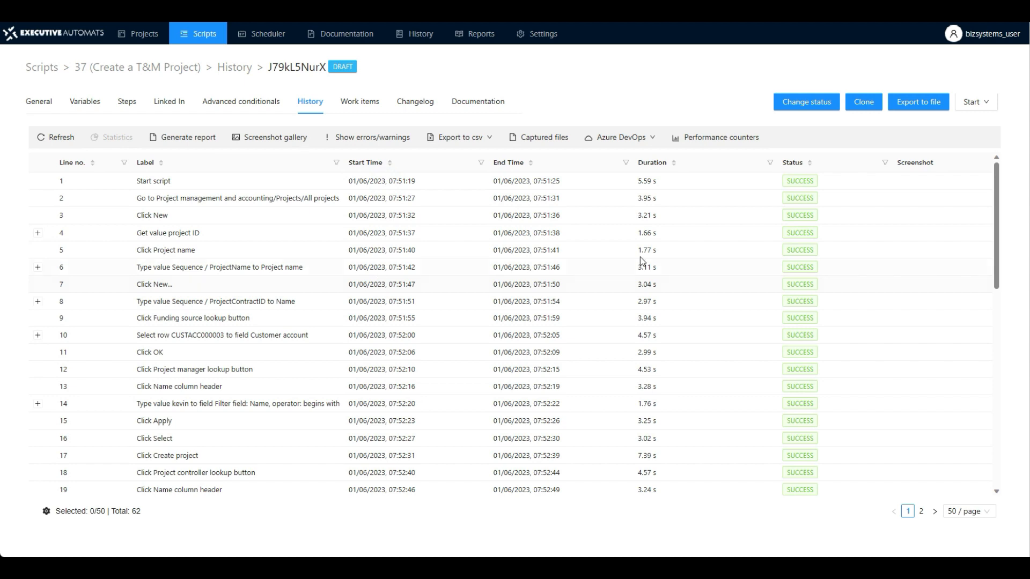
- Review the status of every executed step in the run's history, including those on the second page
scroll(672, 381, down, 5)
scroll(672, 382, down, 5)
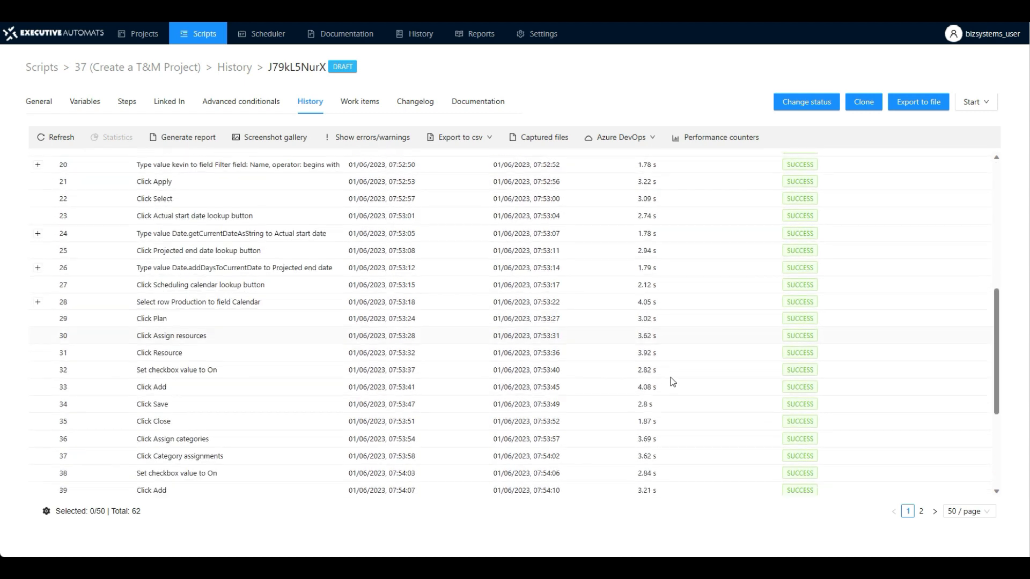
click(920, 511)
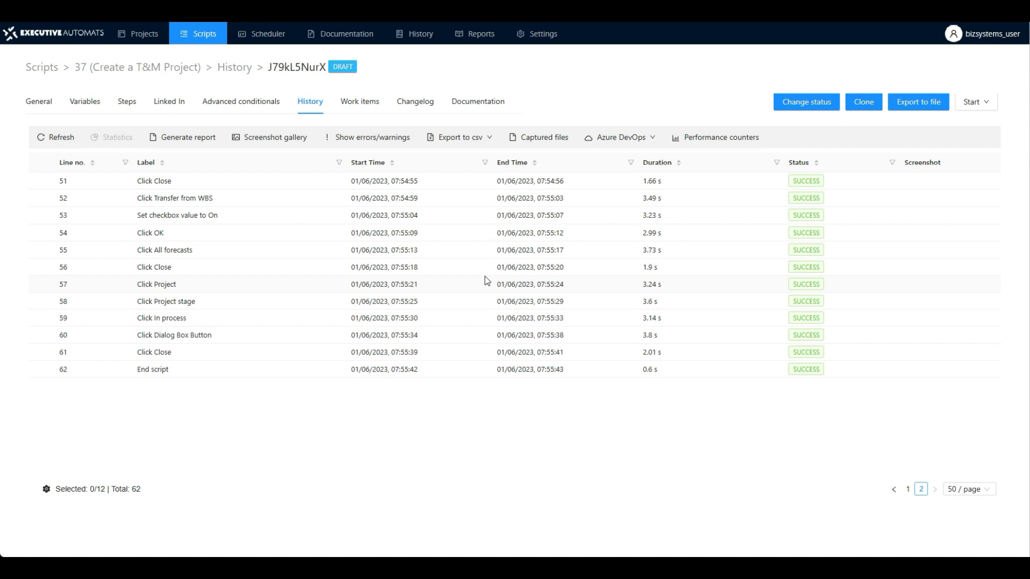
- Open the Create a T&M Project script from the scripts of the PMA project
click(149, 39)
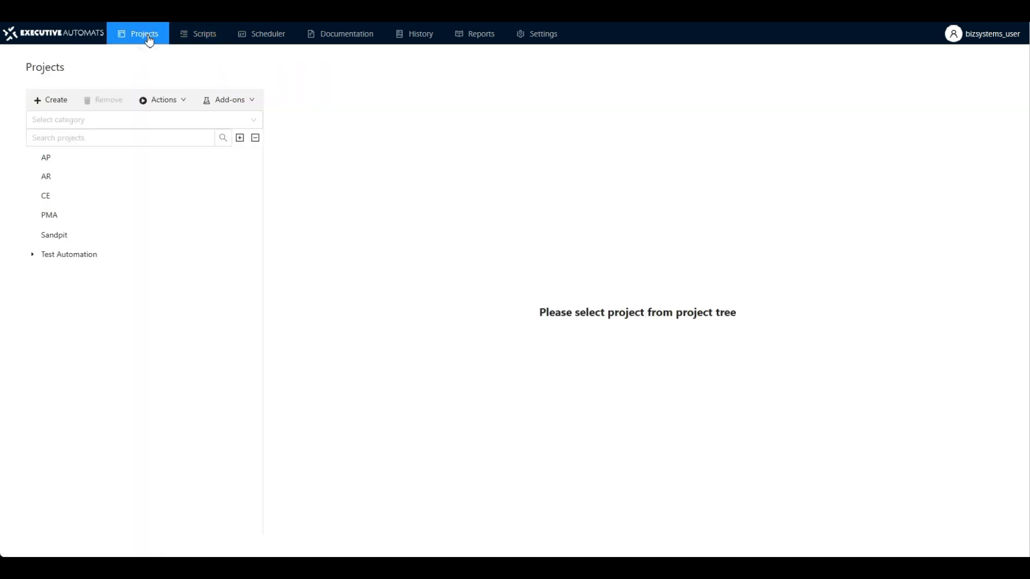
click(49, 215)
click(320, 103)
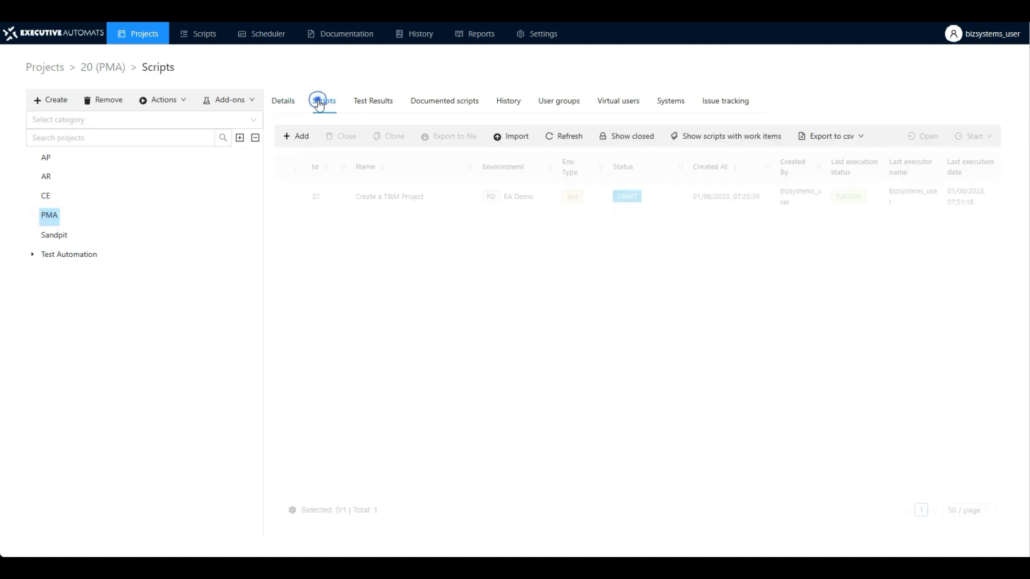
double_click(424, 196)
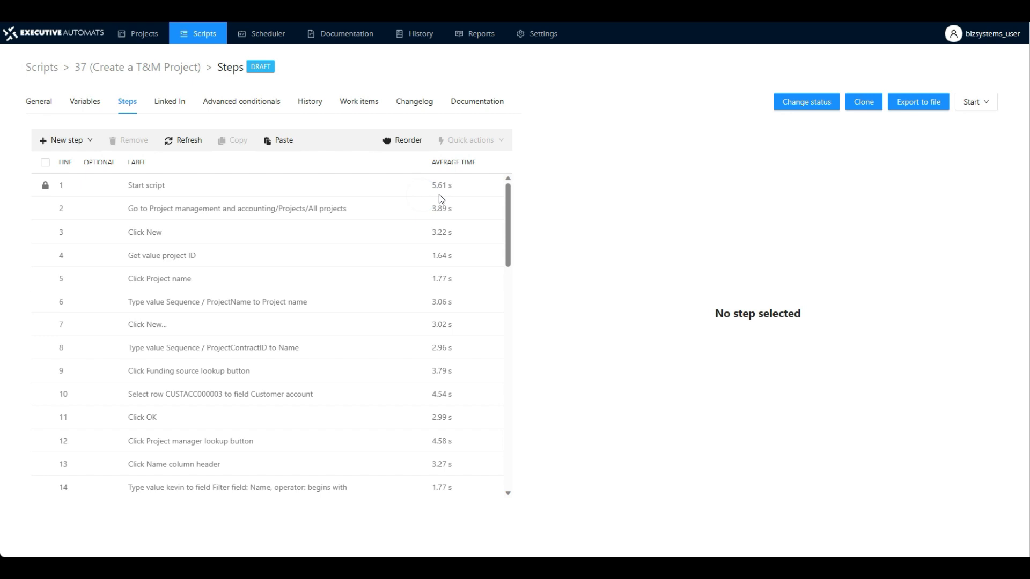
- Change the script's status to Published without a comment or test case export, and save it
click(796, 106)
click(621, 129)
click(482, 154)
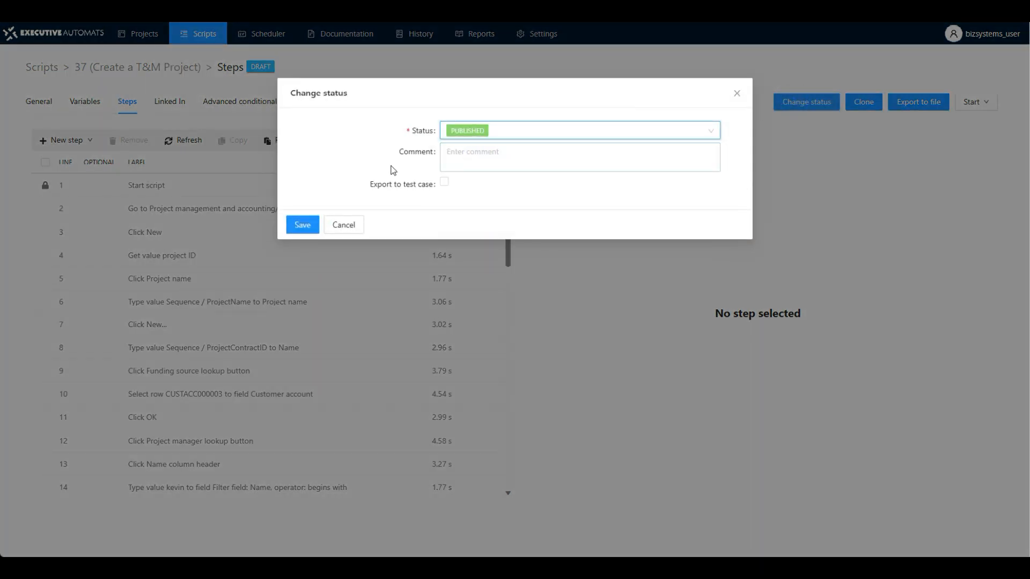
click(301, 224)
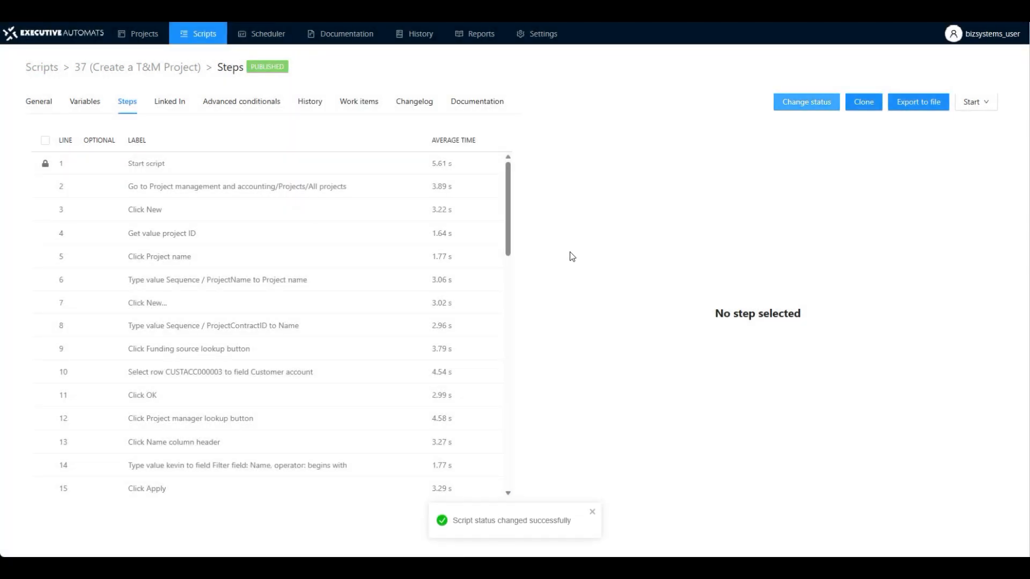